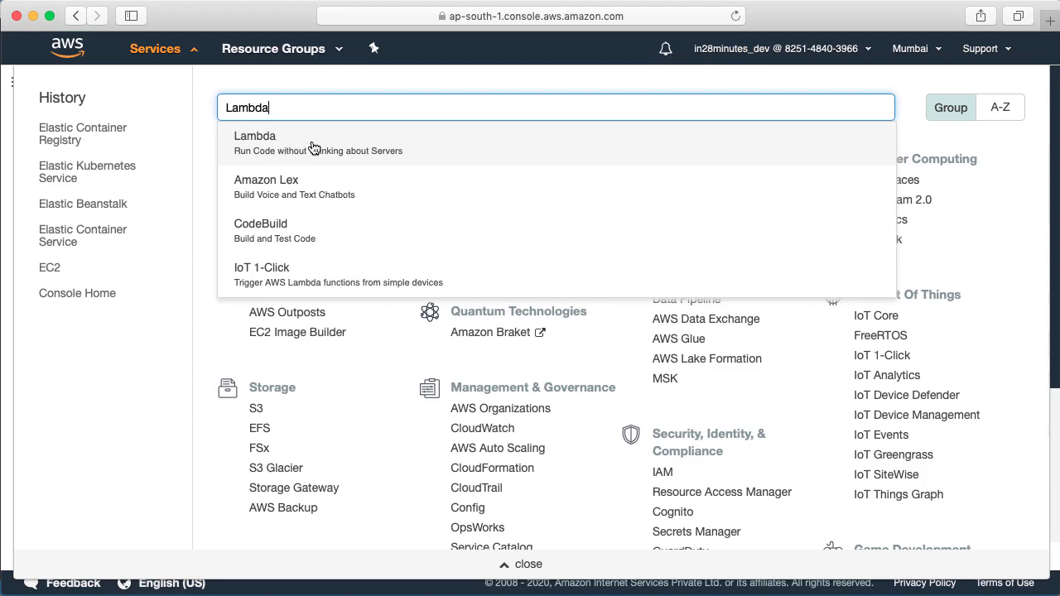
Open the Lambda service and start a function authored from scratch, named my-node-js-lambda.
{"action": "left_click", "coordinate": [313, 146]}
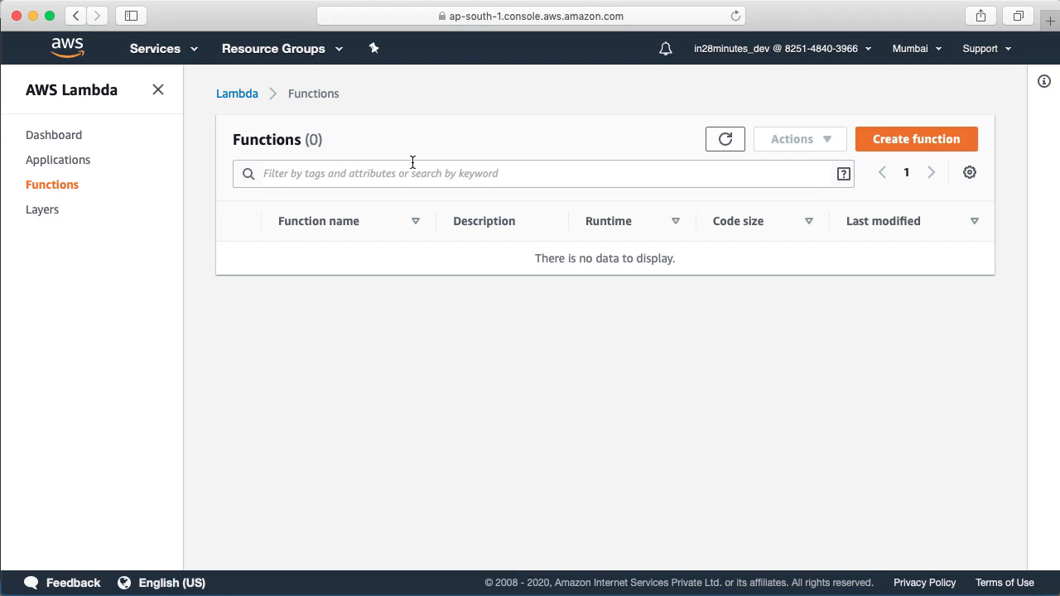
{"action": "left_click", "coordinate": [924, 139]}
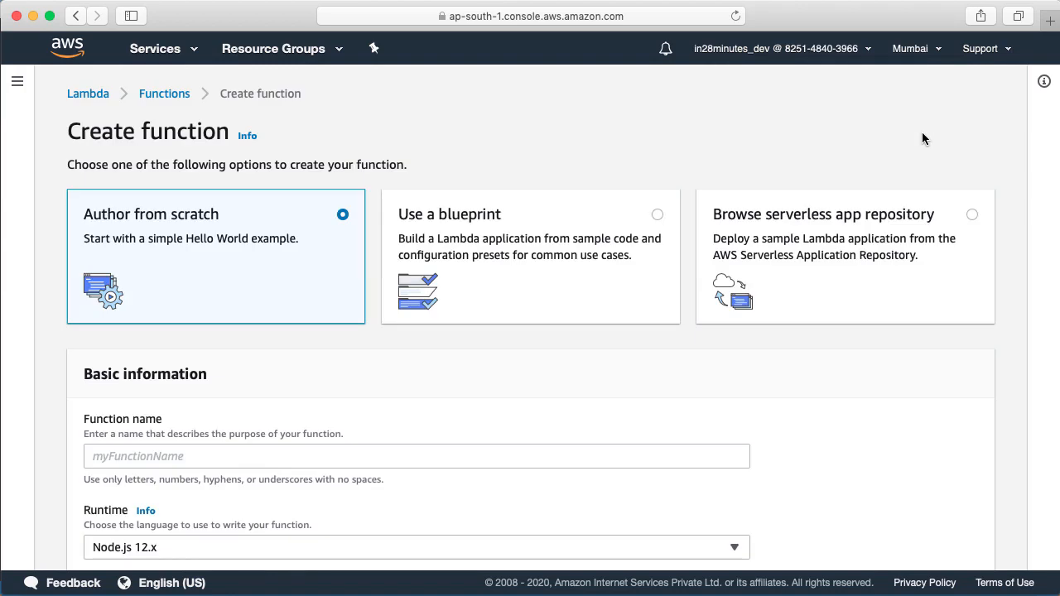
{"action": "scroll", "coordinate": [663, 153], "scroll_direction": "down", "scroll_amount": 3}
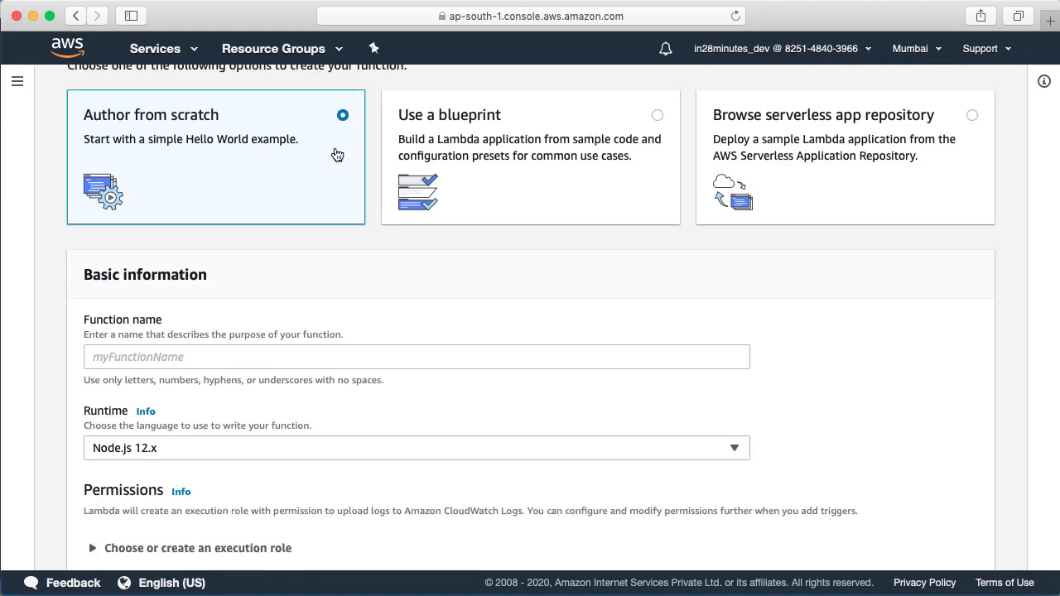
{"action": "scroll", "coordinate": [268, 160], "scroll_direction": "down", "scroll_amount": 2}
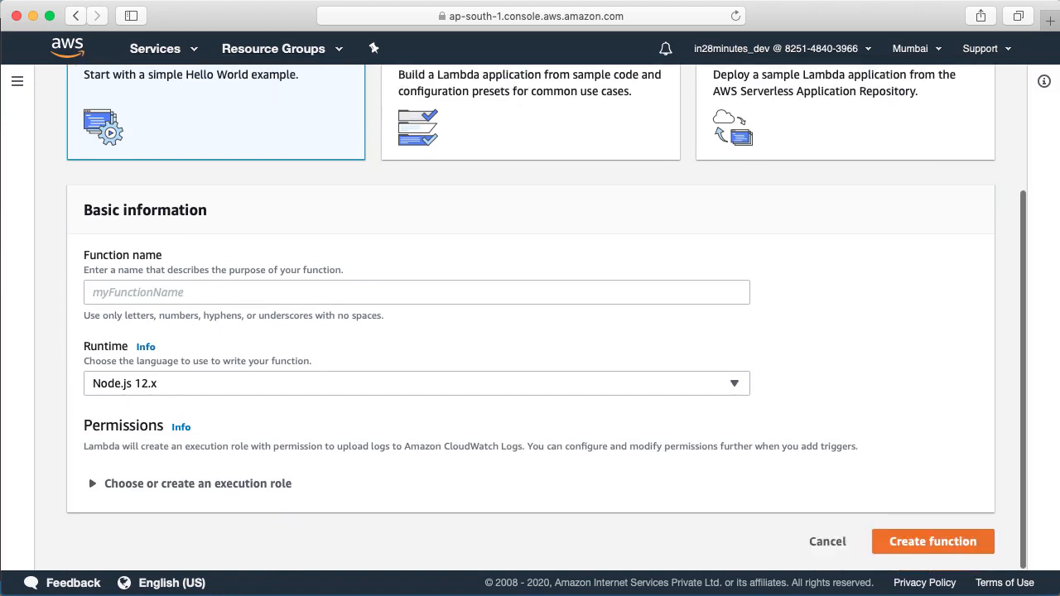
{"action": "left_click", "coordinate": [120, 284]}
{"action": "type", "text": "my-node-"}
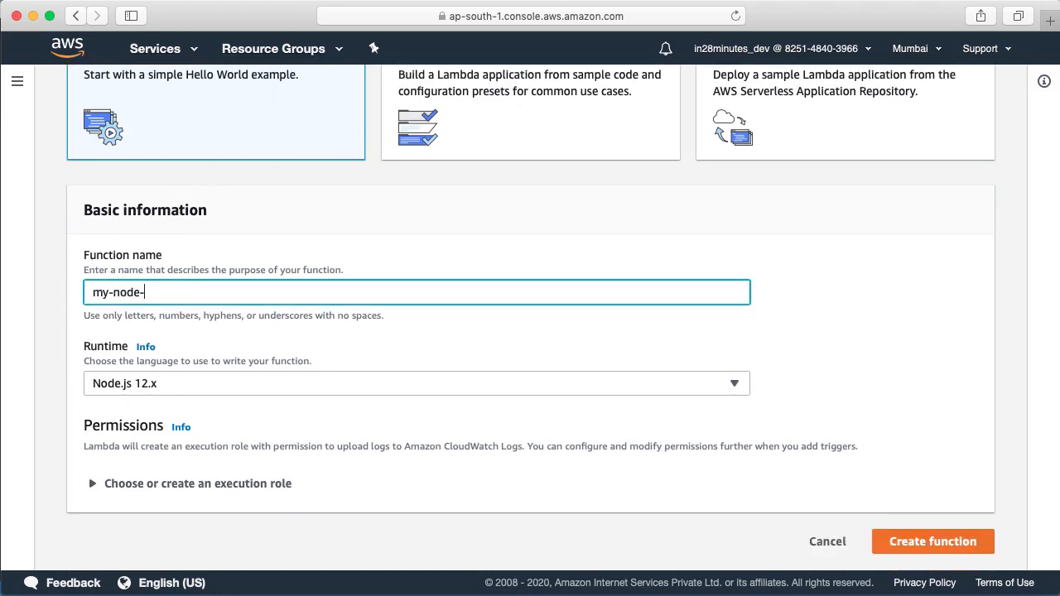
{"action": "type", "text": "js-lambda"}
Look through the list of available runtimes for the function, including the other supported and custom ones.
{"action": "left_click", "coordinate": [649, 390]}
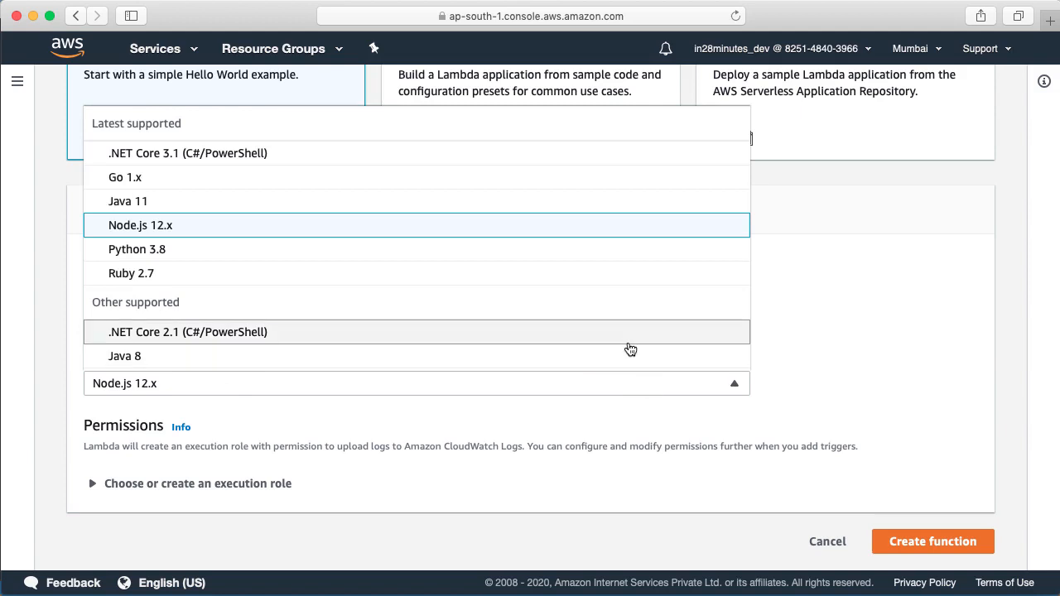
{"action": "key", "text": "Down"}
{"action": "key", "text": "Down"}
{"action": "key", "text": "Down"}
{"action": "key", "text": "Down"}
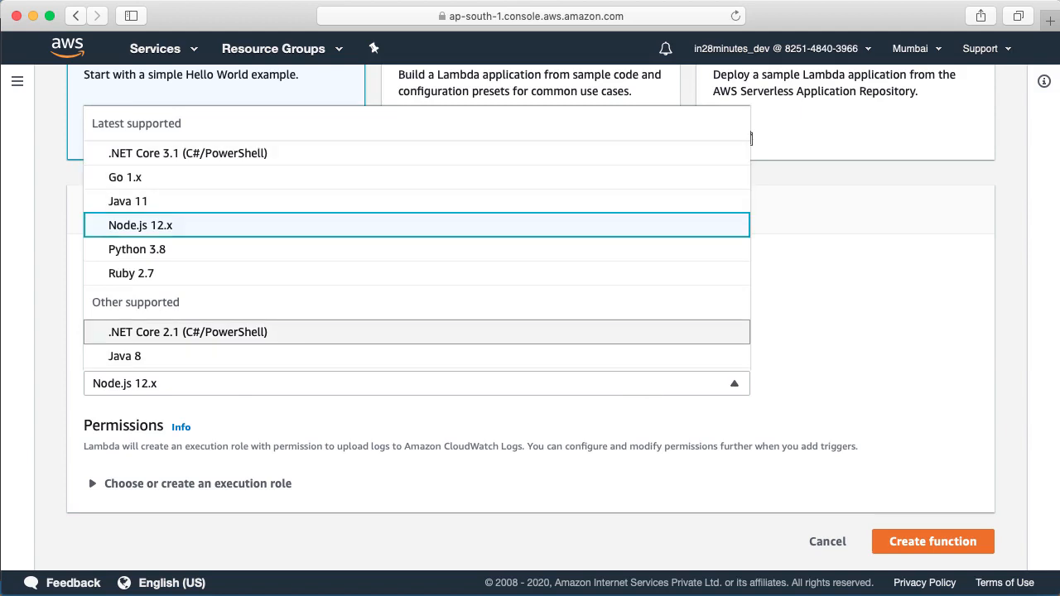
{"action": "key", "text": "Up"}
{"action": "key", "text": "Up"}
{"action": "key", "text": "Up"}
{"action": "key", "text": "Down"}
{"action": "key", "text": "Down"}
{"action": "key", "text": "Down"}
{"action": "key", "text": "Down"}
{"action": "key", "text": "Down"}
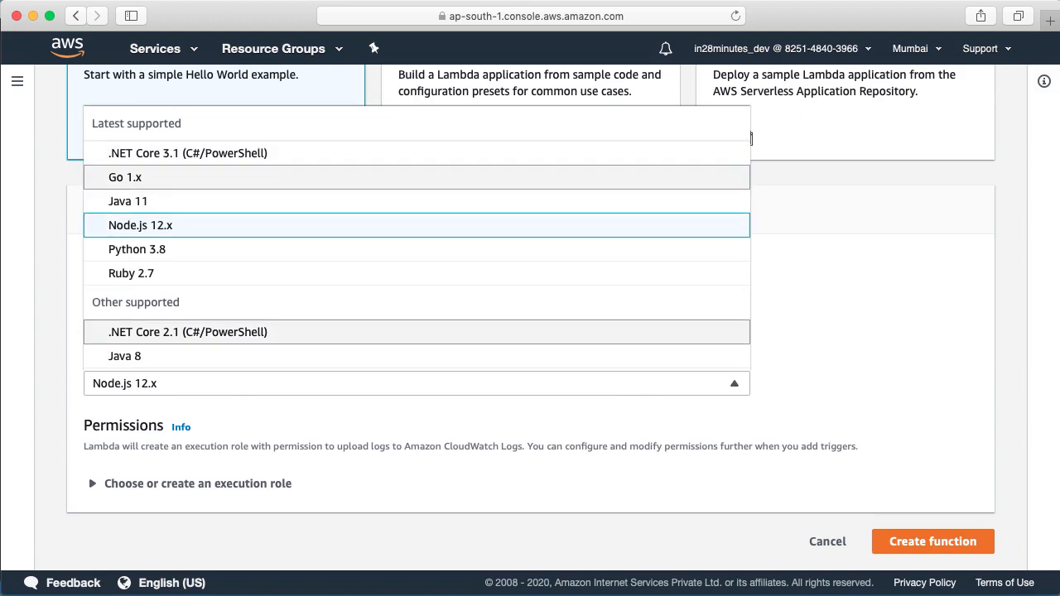
{"action": "key", "text": "Down"}
{"action": "key", "text": "Down"}
{"action": "key", "text": "Down"}
{"action": "key", "text": "Down"}
{"action": "key", "text": "Down"}
{"action": "key", "text": "Down"}
{"action": "key", "text": "Down"}
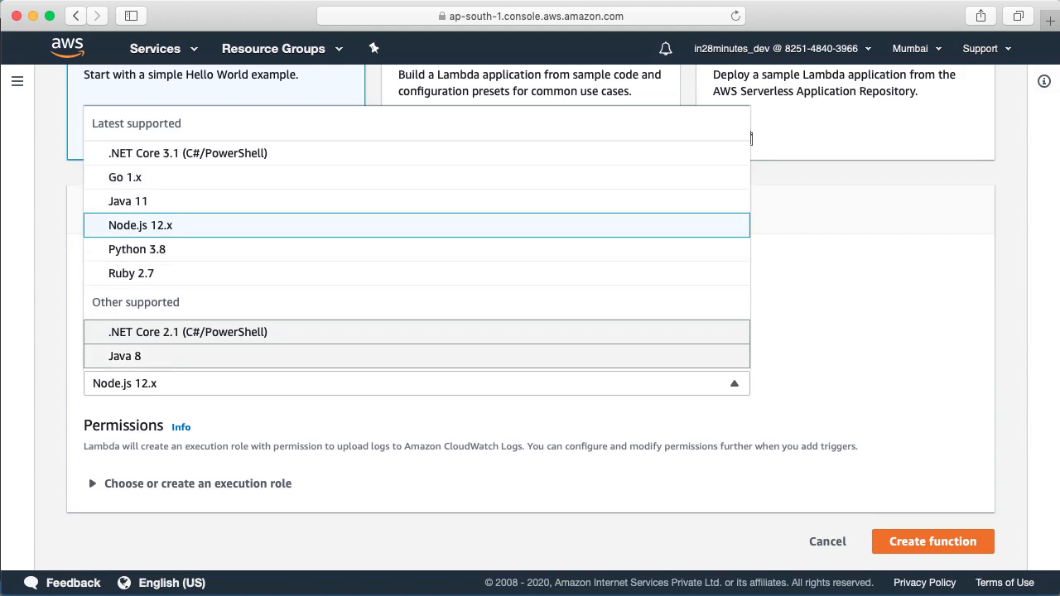
{"action": "key", "text": "Down"}
{"action": "key", "text": "Down"}
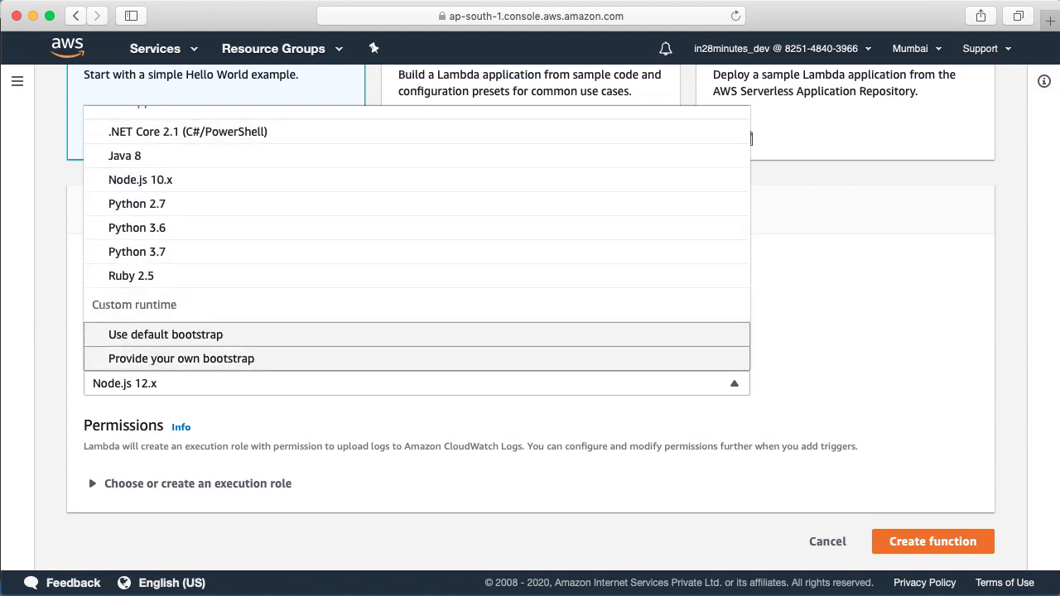
{"action": "key", "text": "Up"}
{"action": "key", "text": "Up"}
{"action": "key", "text": "Up"}
{"action": "key", "text": "Up"}
{"action": "key", "text": "Up"}
{"action": "key", "text": "Up"}
{"action": "key", "text": "Up"}
{"action": "key", "text": "Up"}
{"action": "key", "text": "Up"}
{"action": "key", "text": "Up"}
{"action": "key", "text": "Up"}
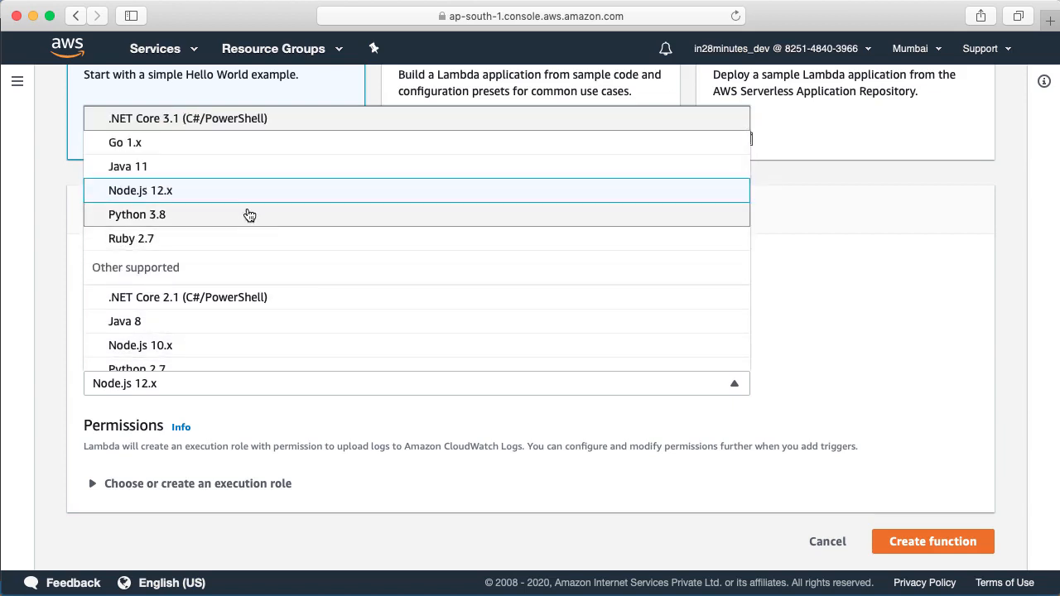
Choose Node.js 12.x as the runtime and create the function.
{"action": "left_click", "coordinate": [231, 193]}
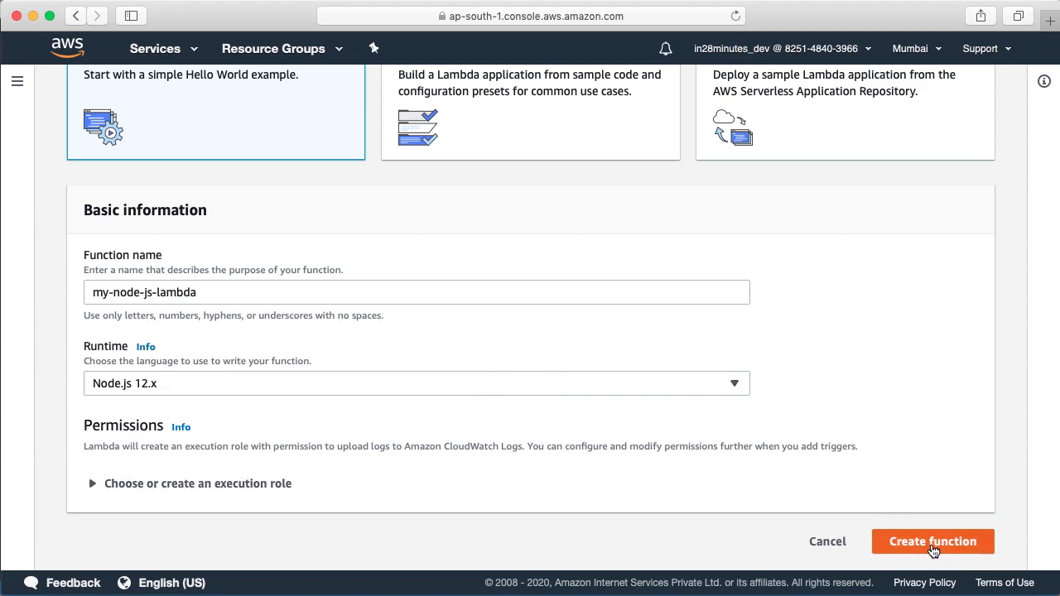
{"action": "left_click", "coordinate": [932, 549]}
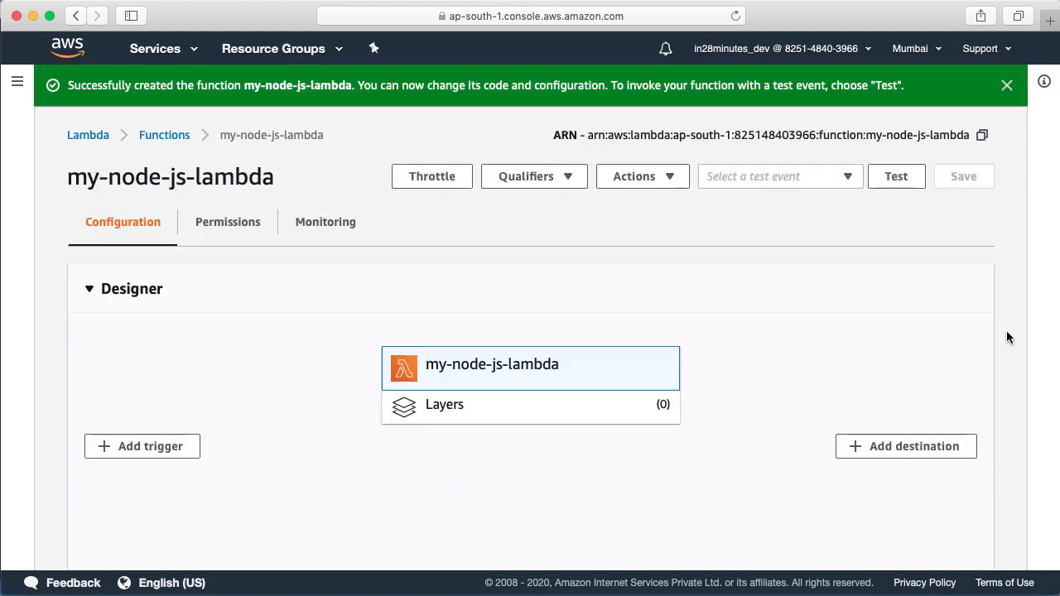
Create a test event named FirstEvent for the function, using the hello-world template.
{"action": "scroll", "coordinate": [1007, 330], "scroll_direction": "down", "scroll_amount": 10}
{"action": "scroll", "coordinate": [529, 331], "scroll_direction": "down", "scroll_amount": 5}
{"action": "scroll", "coordinate": [530, 331], "scroll_direction": "down", "scroll_amount": 4}
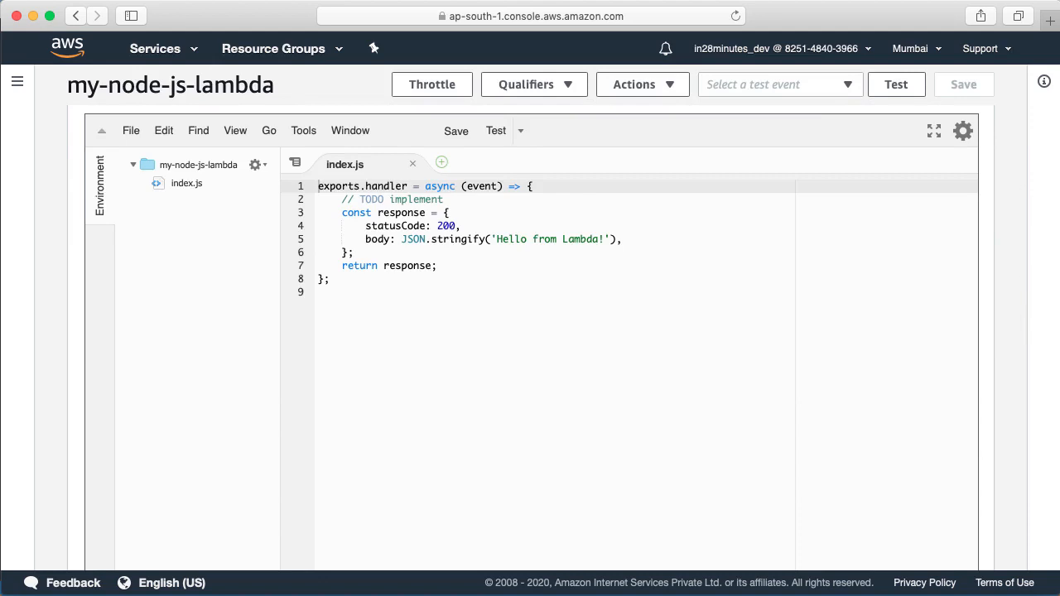
{"action": "scroll", "coordinate": [530, 331], "scroll_direction": "down", "scroll_amount": 2}
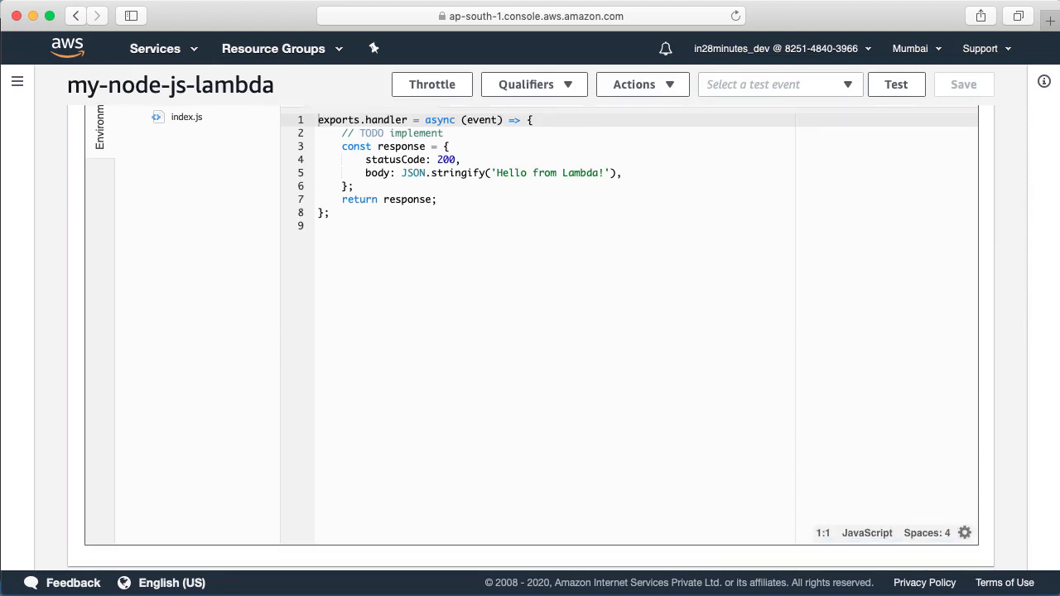
{"action": "scroll", "coordinate": [684, 253], "scroll_direction": "up", "scroll_amount": 2}
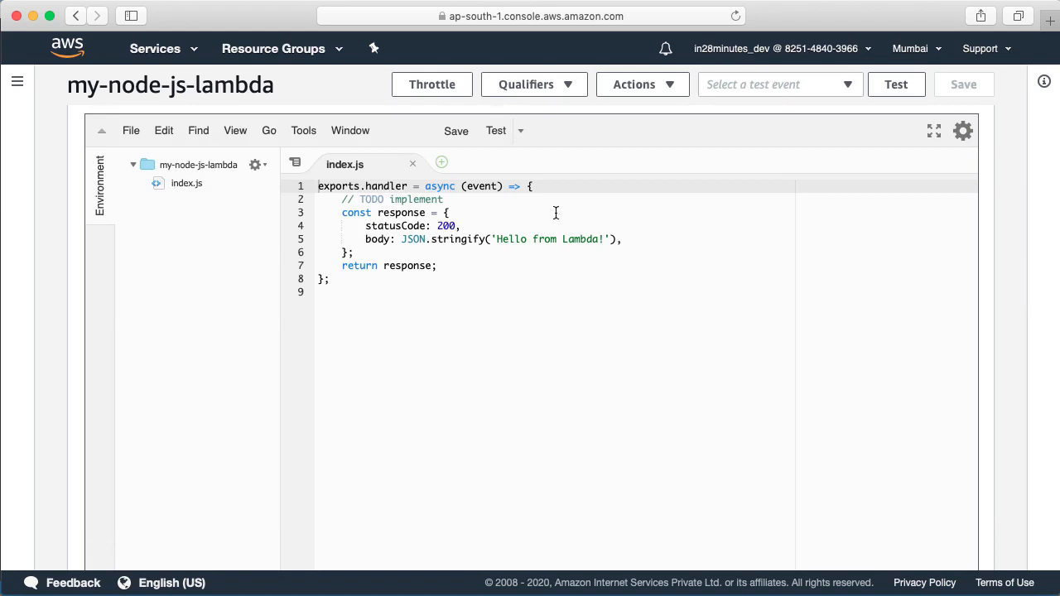
{"action": "left_click", "coordinate": [902, 89]}
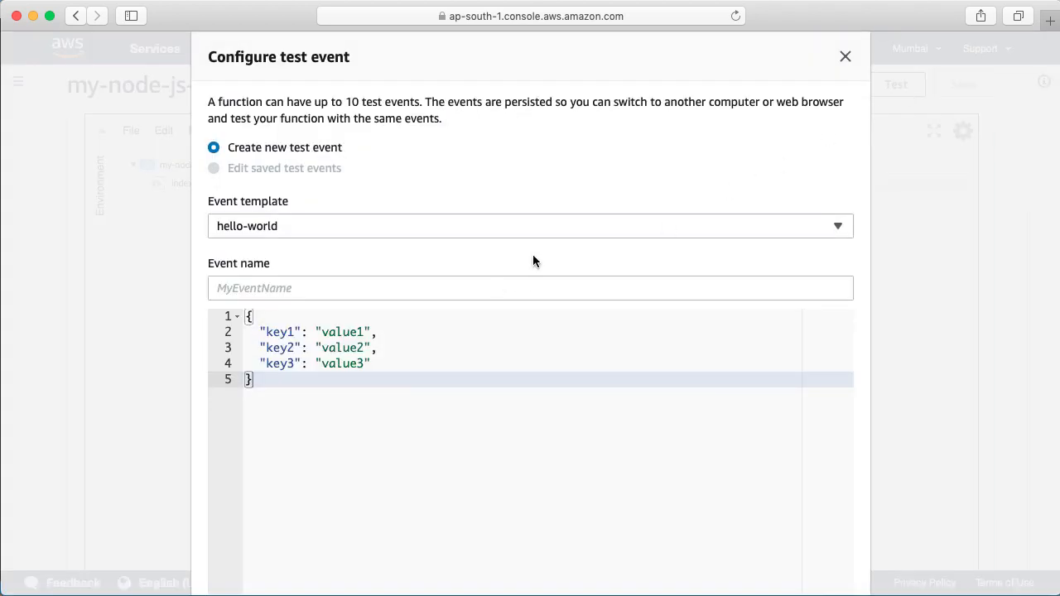
{"action": "left_click", "coordinate": [364, 292]}
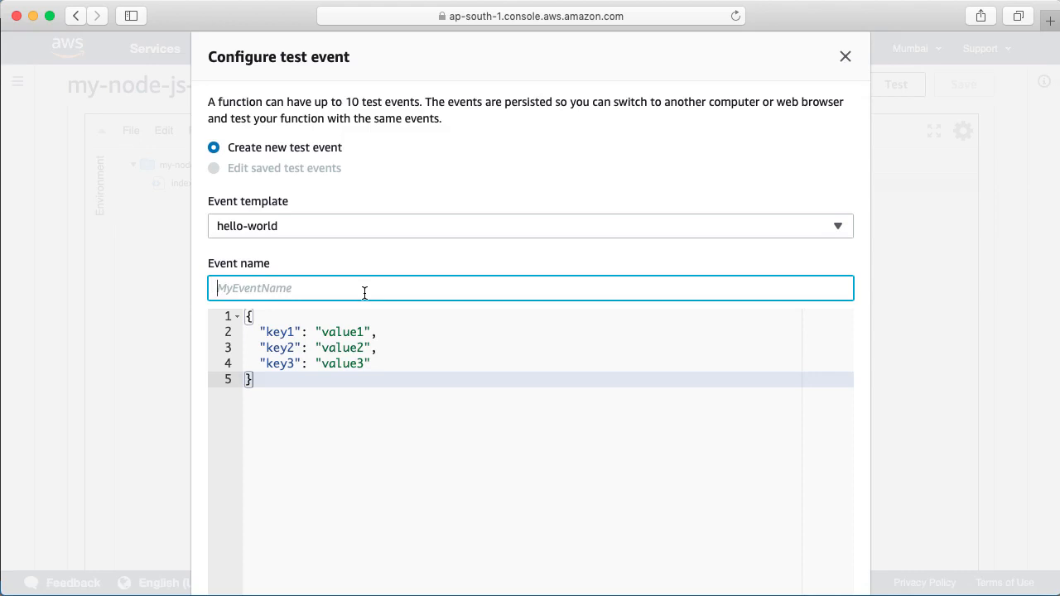
{"action": "type", "text": "FirstEvent"}
{"action": "scroll", "coordinate": [523, 283], "scroll_direction": "down", "scroll_amount": 5}
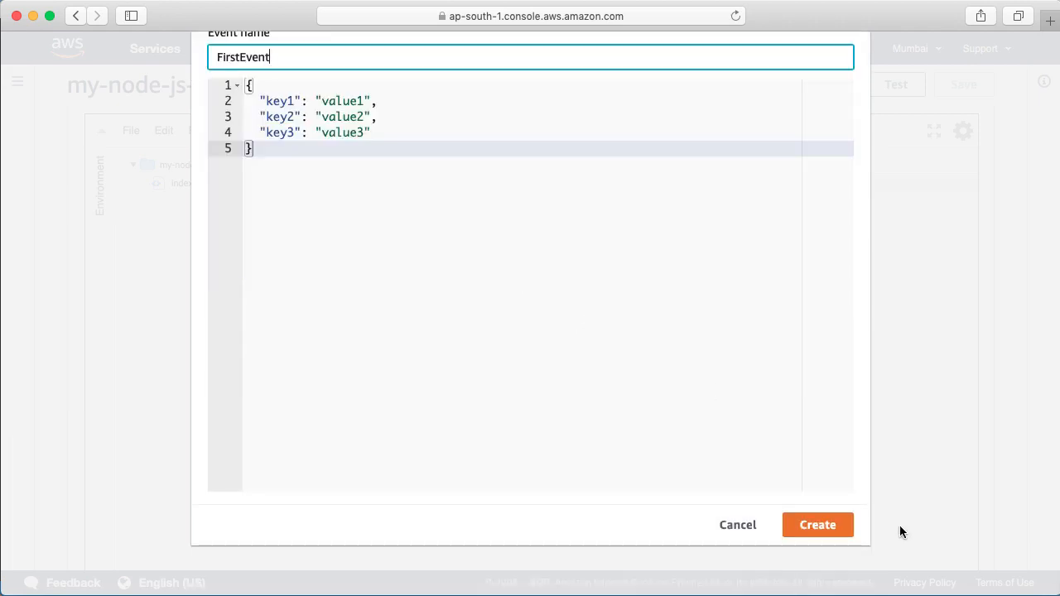
{"action": "left_click", "coordinate": [836, 526]}
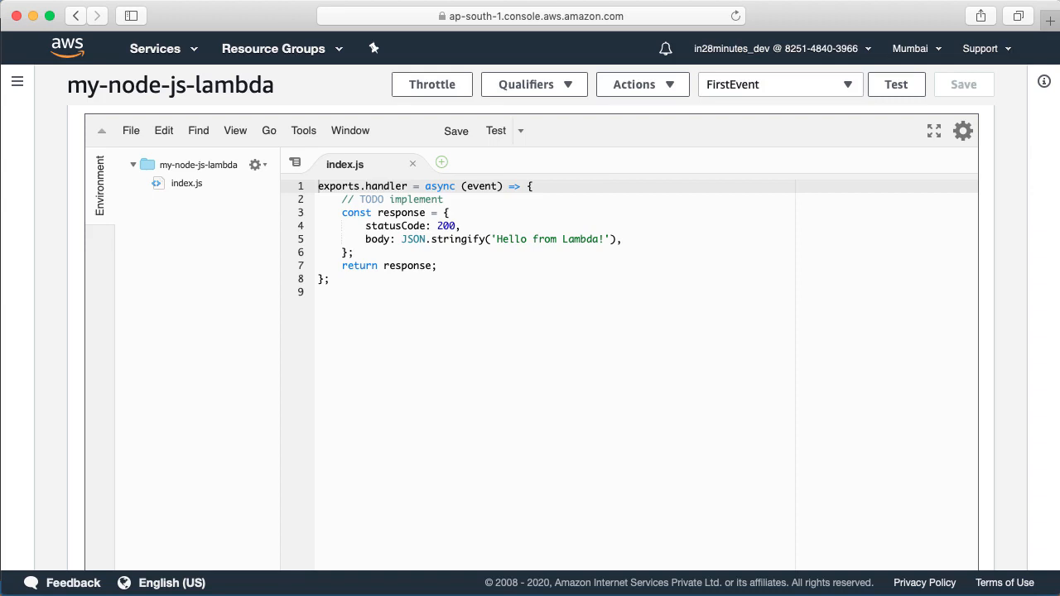
Run the function with the FirstEvent test event.
{"action": "scroll", "coordinate": [1014, 407], "scroll_direction": "up", "scroll_amount": 10}
{"action": "scroll", "coordinate": [529, 331], "scroll_direction": "up", "scroll_amount": 4}
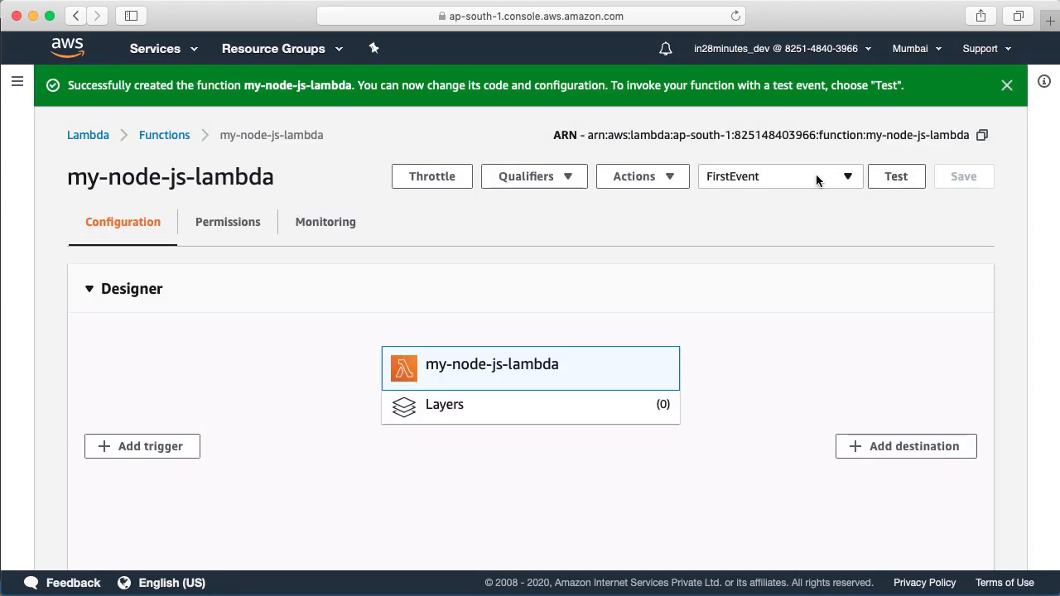
{"action": "left_click", "coordinate": [904, 180]}
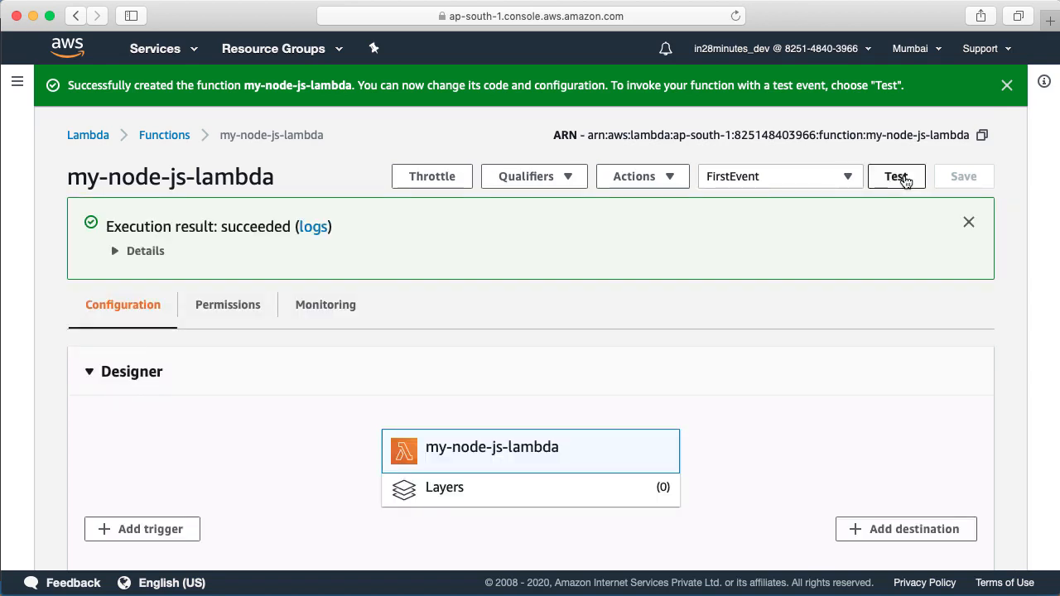
Expand the execution result details and examine the returned response, billed duration, memory use and log output.
{"action": "left_click", "coordinate": [157, 253]}
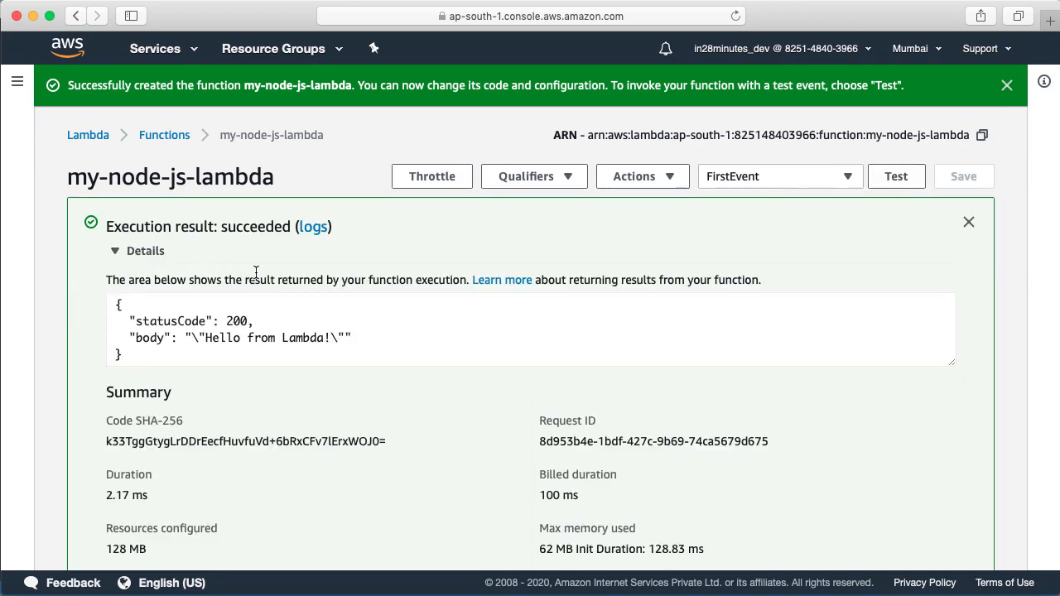
{"action": "scroll", "coordinate": [173, 257], "scroll_direction": "down", "scroll_amount": 2}
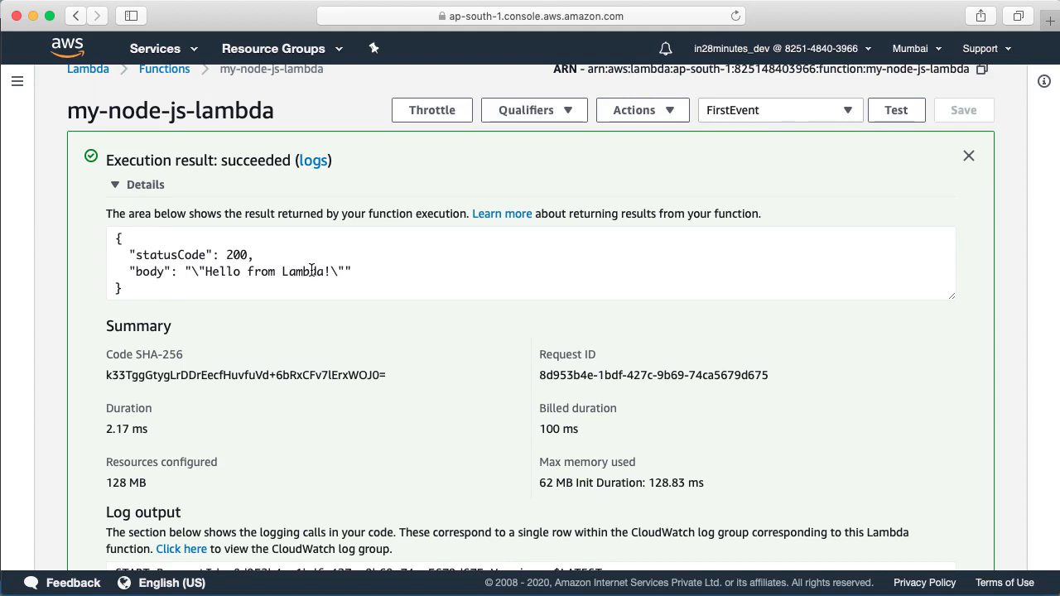
{"action": "scroll", "coordinate": [311, 270], "scroll_direction": "up", "scroll_amount": 2}
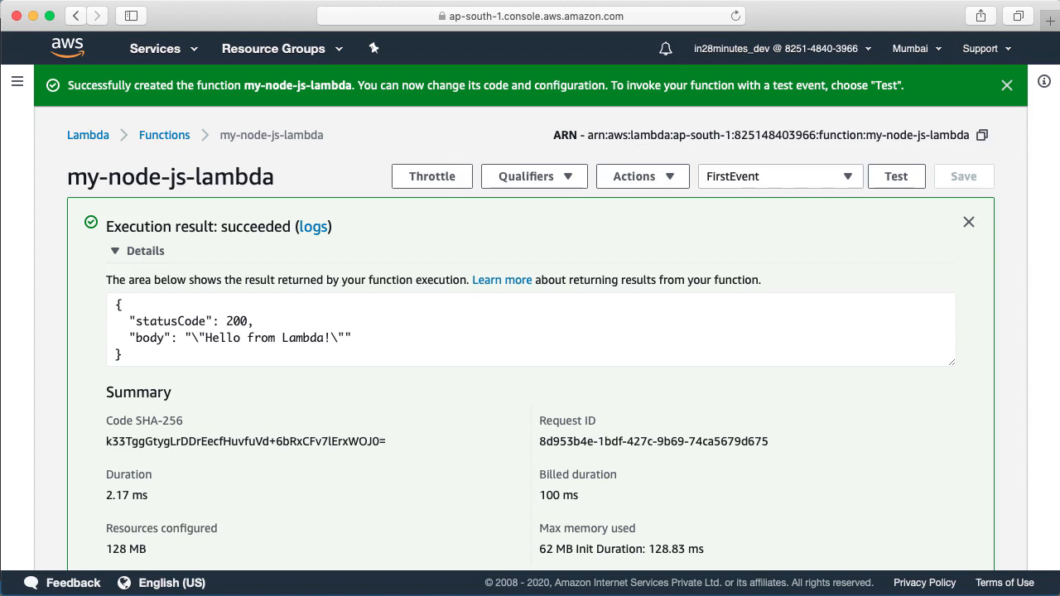
{"action": "scroll", "coordinate": [530, 331], "scroll_direction": "down", "scroll_amount": 5}
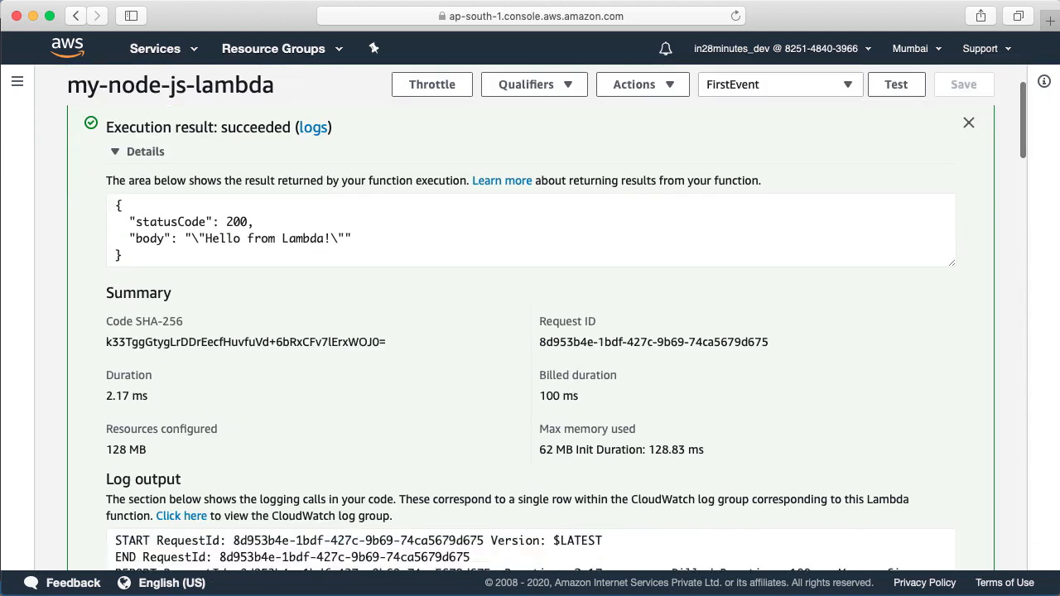
{"action": "scroll", "coordinate": [279, 274], "scroll_direction": "down", "scroll_amount": 1}
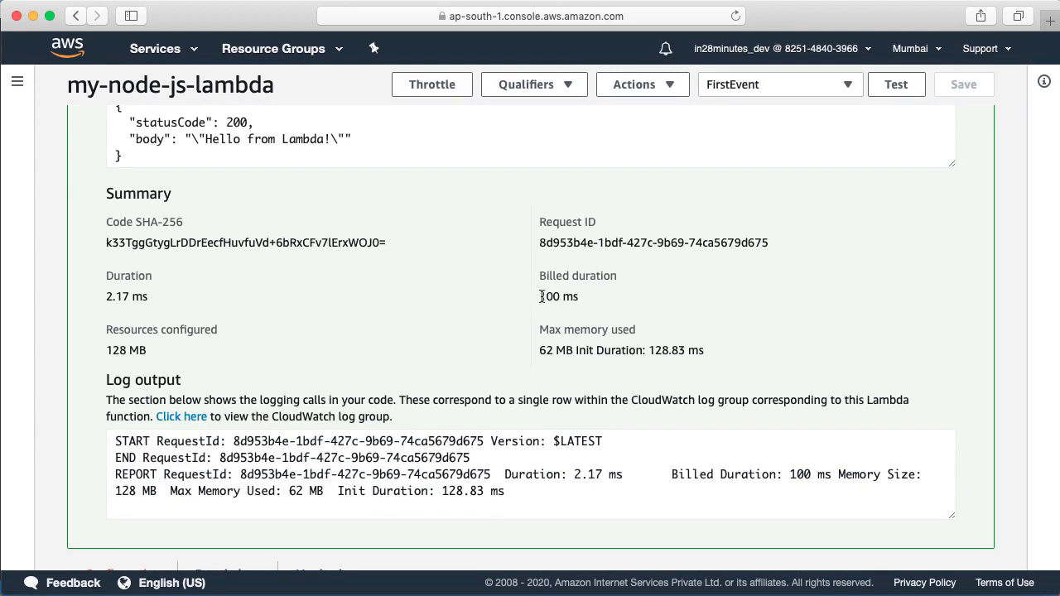
{"action": "left_click_drag", "start_coordinate": [542, 296], "coordinate": [579, 296]}
{"action": "scroll", "coordinate": [539, 351], "scroll_direction": "down", "scroll_amount": 5}
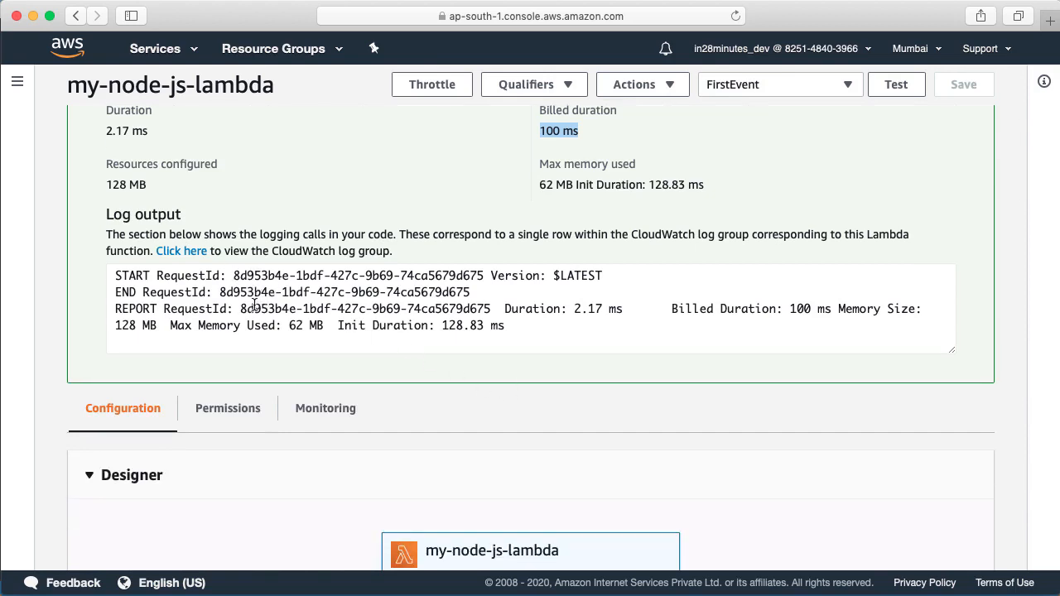
{"action": "scroll", "coordinate": [256, 309], "scroll_direction": "up", "scroll_amount": 10}
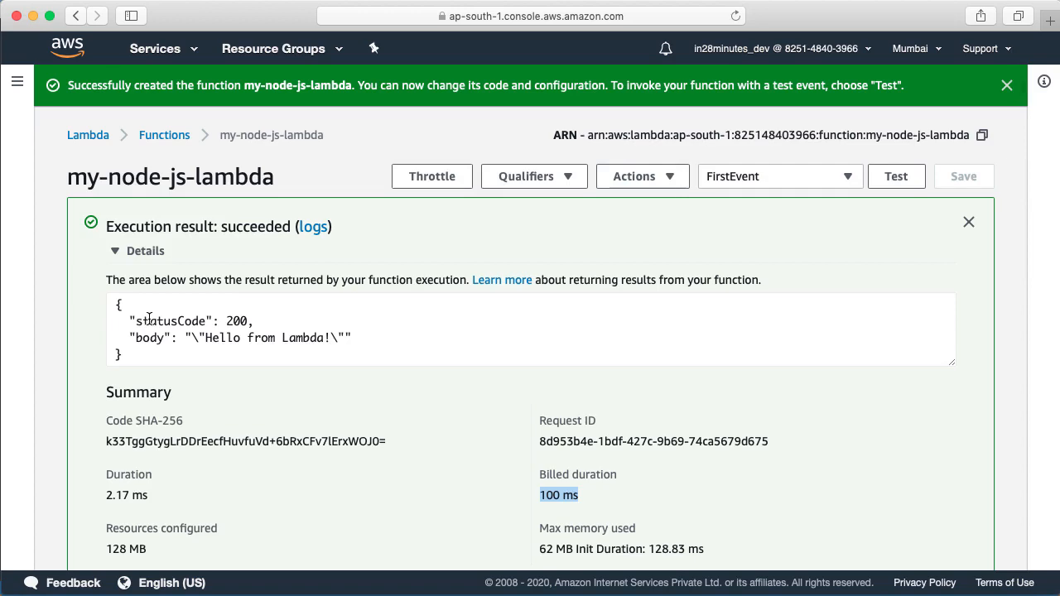
Change the response body text in index.js to 'My first lambda function!' and save the function.
{"action": "scroll", "coordinate": [149, 319], "scroll_direction": "down", "scroll_amount": 15}
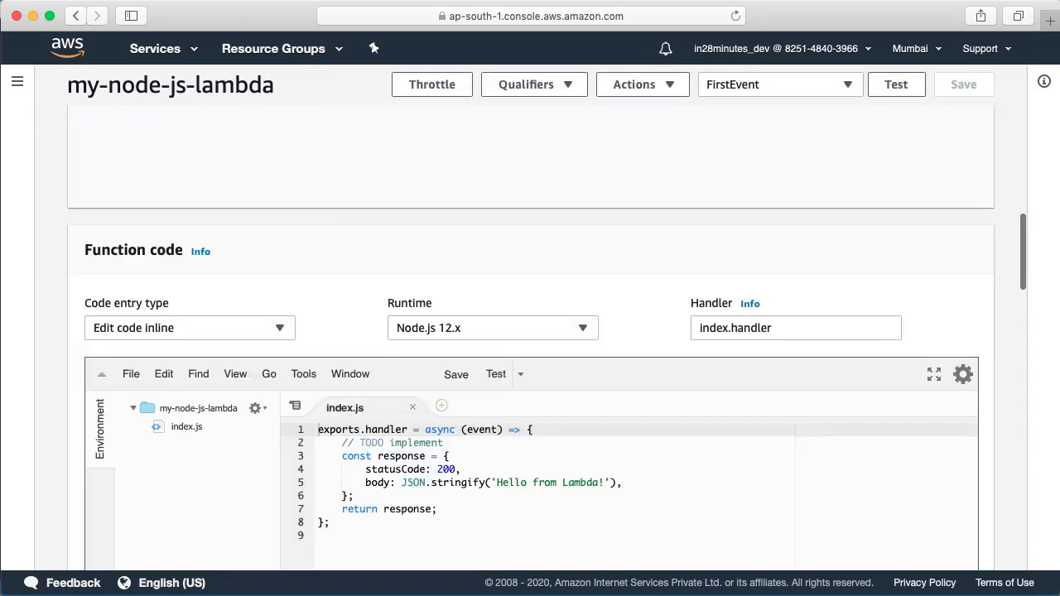
{"action": "scroll", "coordinate": [152, 325], "scroll_direction": "up", "scroll_amount": 3}
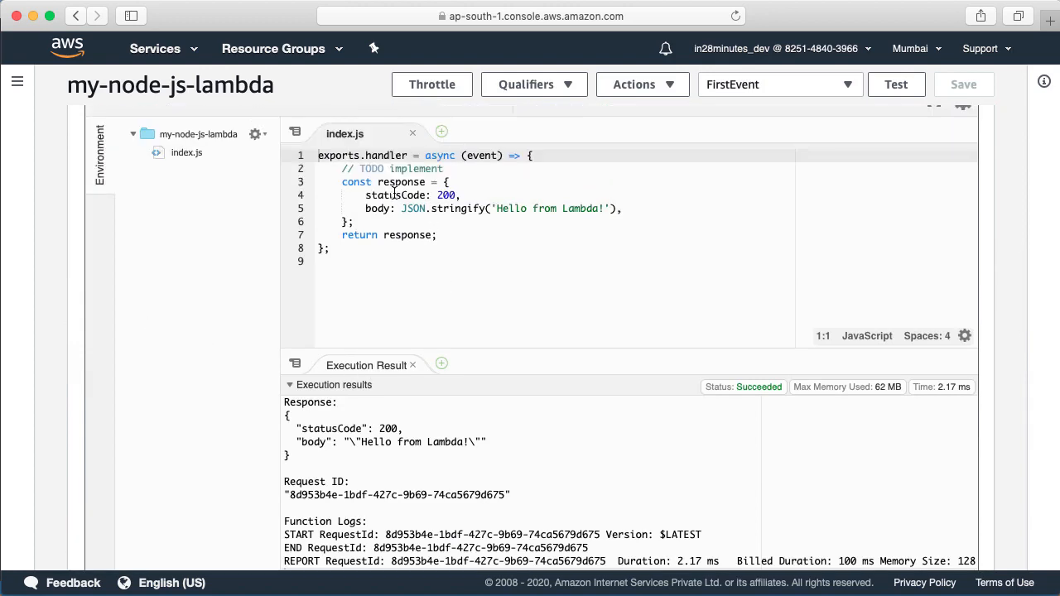
{"action": "scroll", "coordinate": [441, 208], "scroll_direction": "up", "scroll_amount": 1}
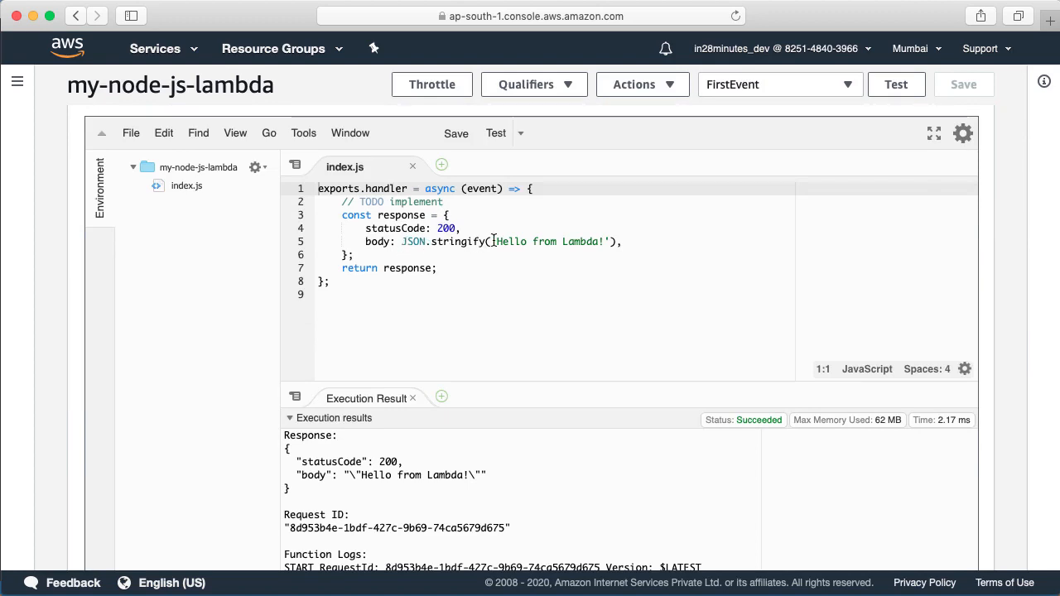
{"action": "left_click", "coordinate": [585, 241]}
{"action": "key", "text": "Right"}
{"action": "key", "text": "Right"}
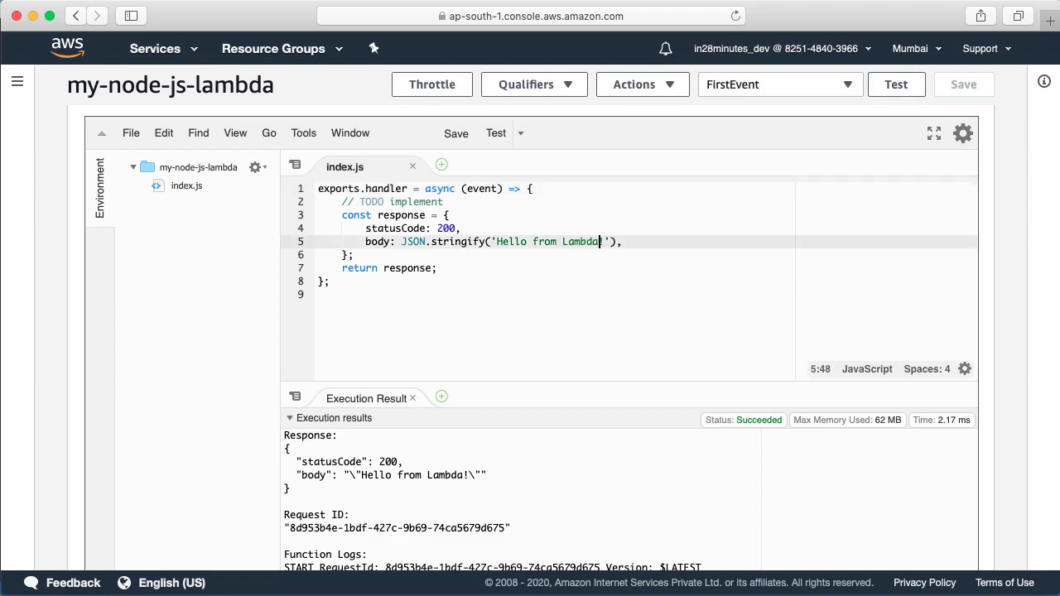
{"action": "key", "text": "BackSpace"}
{"action": "key", "text": "BackSpace"}
{"action": "key", "text": "BackSpace"}
{"action": "key", "text": "BackSpace"}
{"action": "key", "text": "BackSpace"}
{"action": "key", "text": "BackSpace"}
{"action": "key", "text": "BackSpace"}
{"action": "key", "text": "BackSpace"}
{"action": "key", "text": "BackSpace"}
{"action": "key", "text": "BackSpace"}
{"action": "key", "text": "BackSpace"}
{"action": "key", "text": "BackSpace"}
{"action": "key", "text": "BackSpace"}
{"action": "key", "text": "BackSpace"}
{"action": "key", "text": "BackSpace"}
{"action": "key", "text": "BackSpace"}
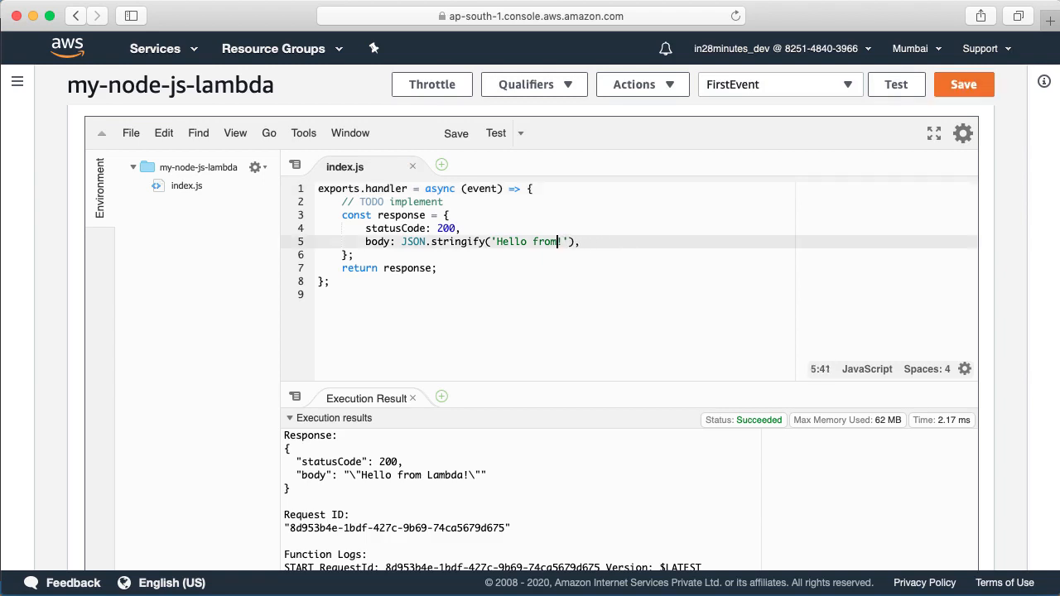
{"action": "key", "text": "BackSpace"}
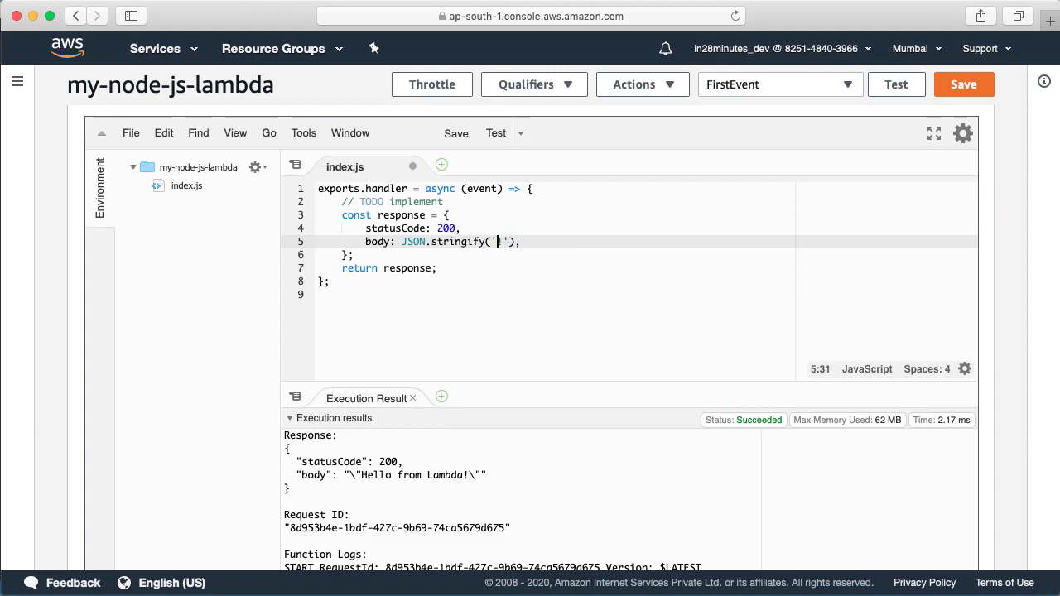
{"action": "type", "text": "My"}
{"action": "type", "text": " first la"}
{"action": "type", "text": "mbda funct"}
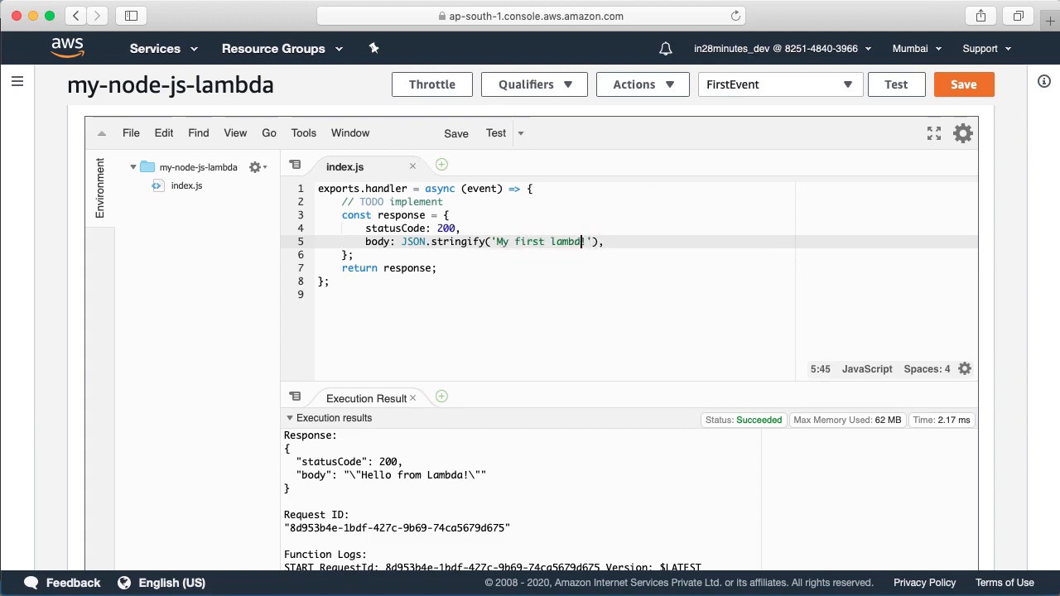
{"action": "key", "text": "Return"}
{"action": "left_click", "coordinate": [963, 84]}
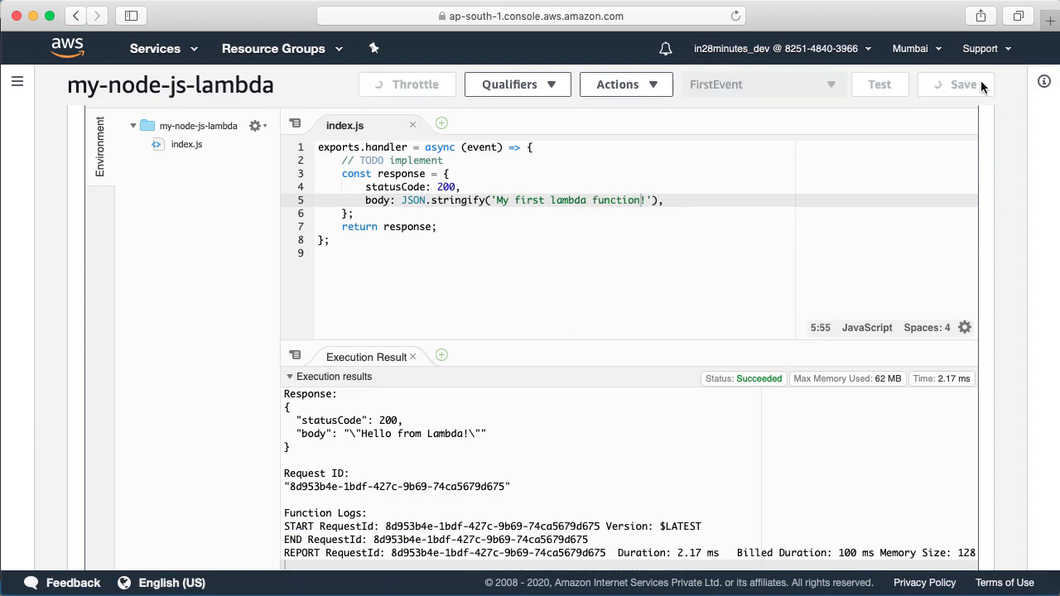
Run the updated function with the FirstEvent test event and check its execution result.
{"action": "left_click", "coordinate": [896, 83]}
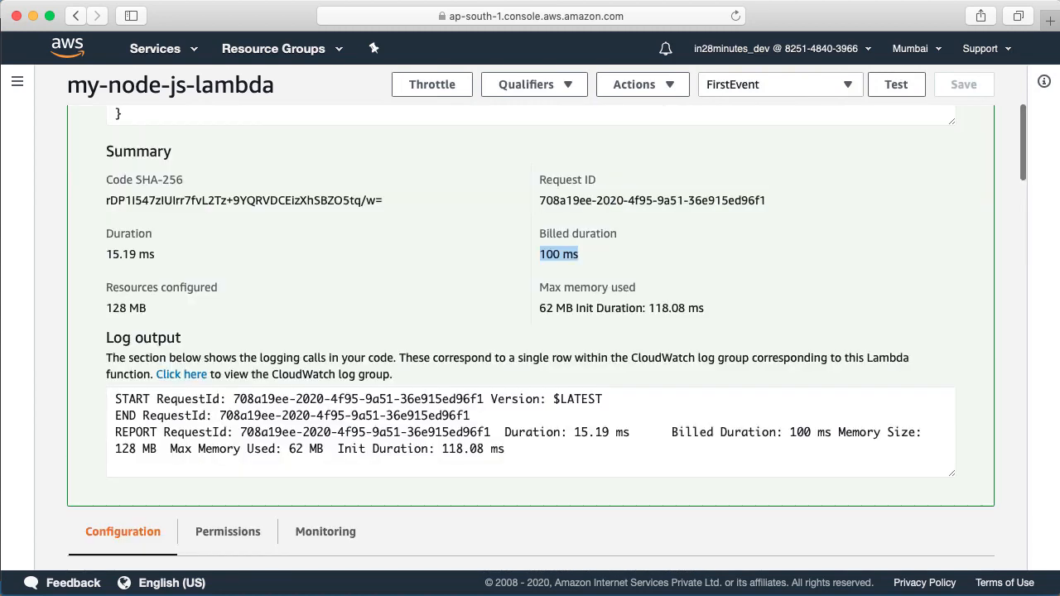
{"action": "scroll", "coordinate": [898, 174], "scroll_direction": "up", "scroll_amount": 5}
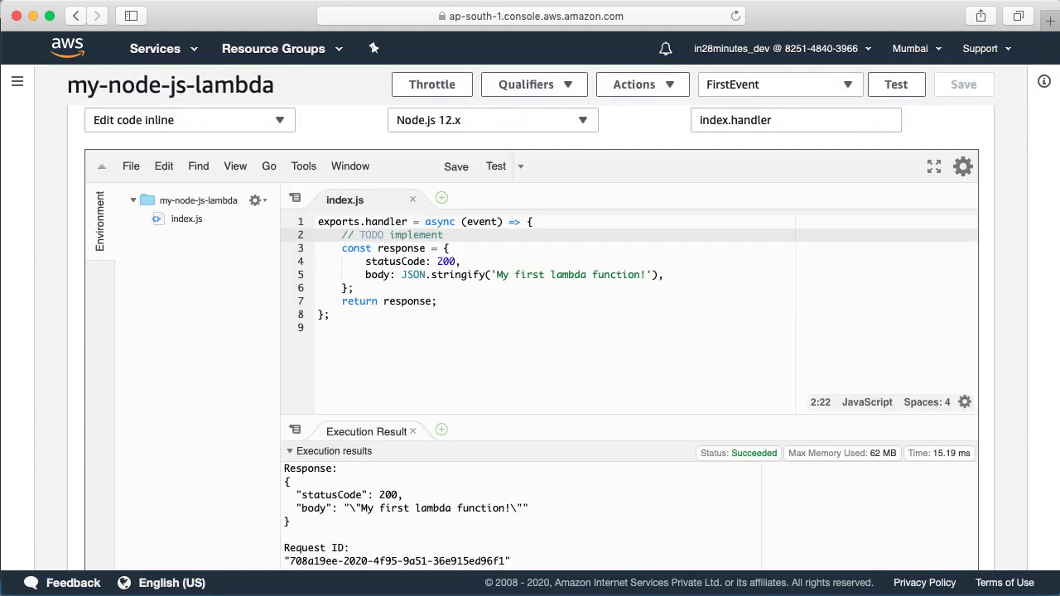
Add the line console.log(event); below the TODO comment in index.js and save the function.
{"action": "key", "text": "super+shift+Left"}
{"action": "key", "text": "super+Right"}
{"action": "key", "text": "Return"}
{"action": "key", "text": "Return"}
{"action": "key", "text": "Up"}
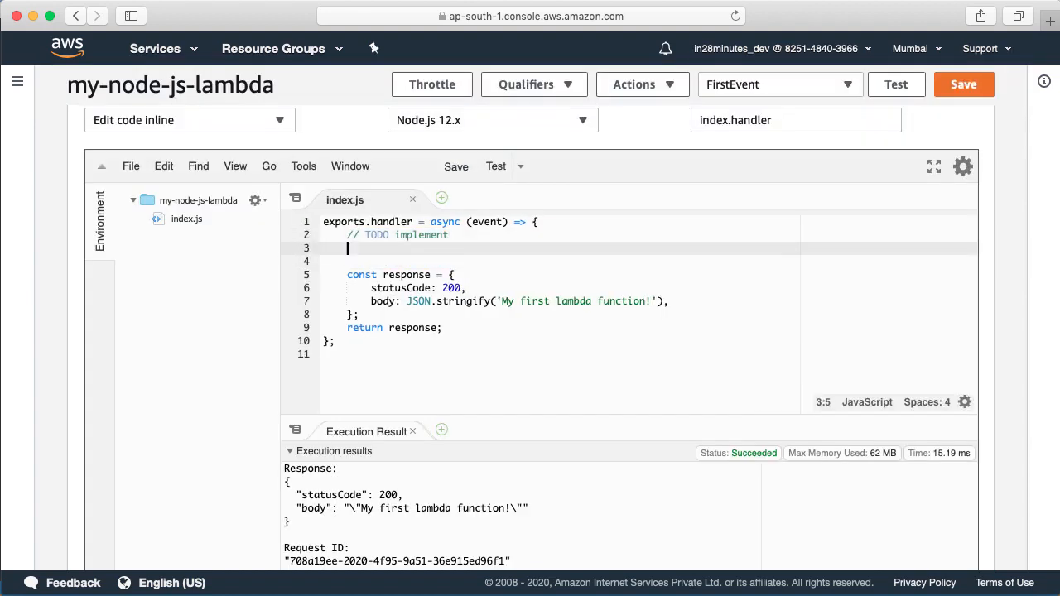
{"action": "type", "text": "console"}
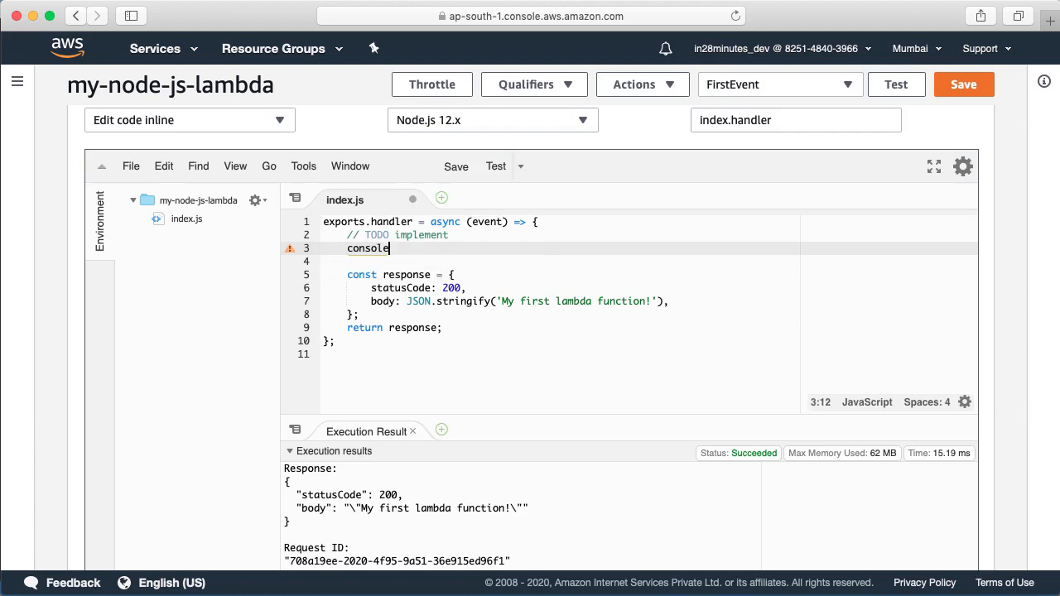
{"action": "type", "text": ".log(e"}
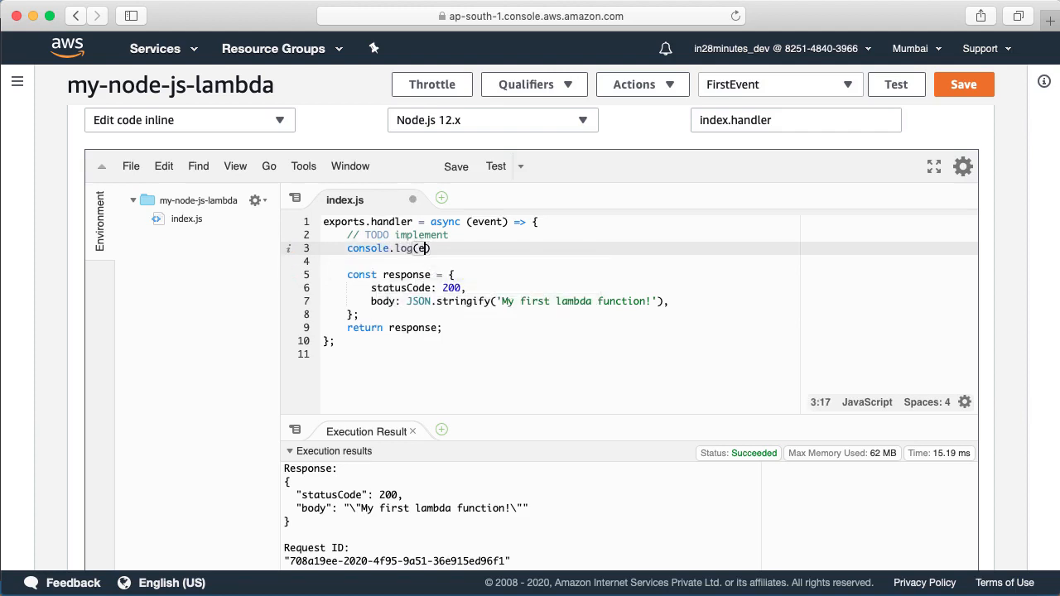
{"action": "type", "text": "vent);"}
{"action": "left_click", "coordinate": [958, 84]}
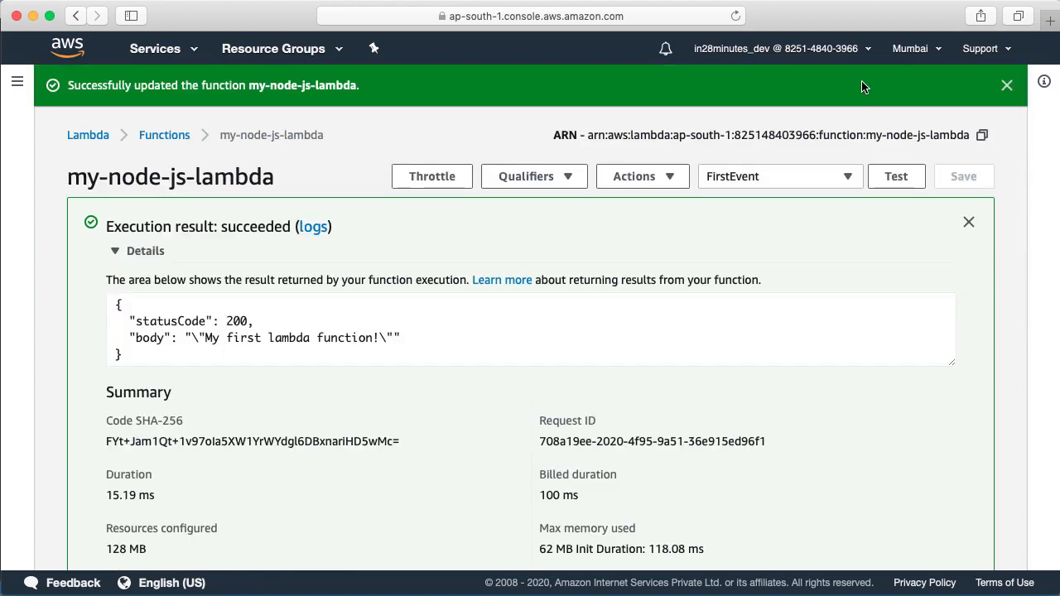
Run the function again with FirstEvent and examine the event data written to the log output.
{"action": "left_click", "coordinate": [902, 181]}
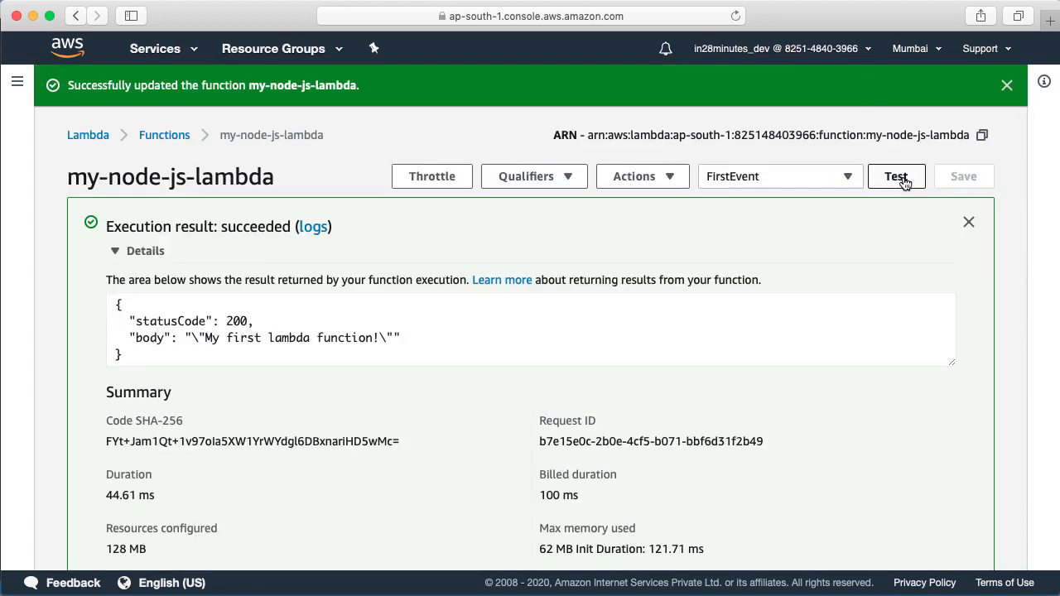
{"action": "left_click", "coordinate": [654, 312]}
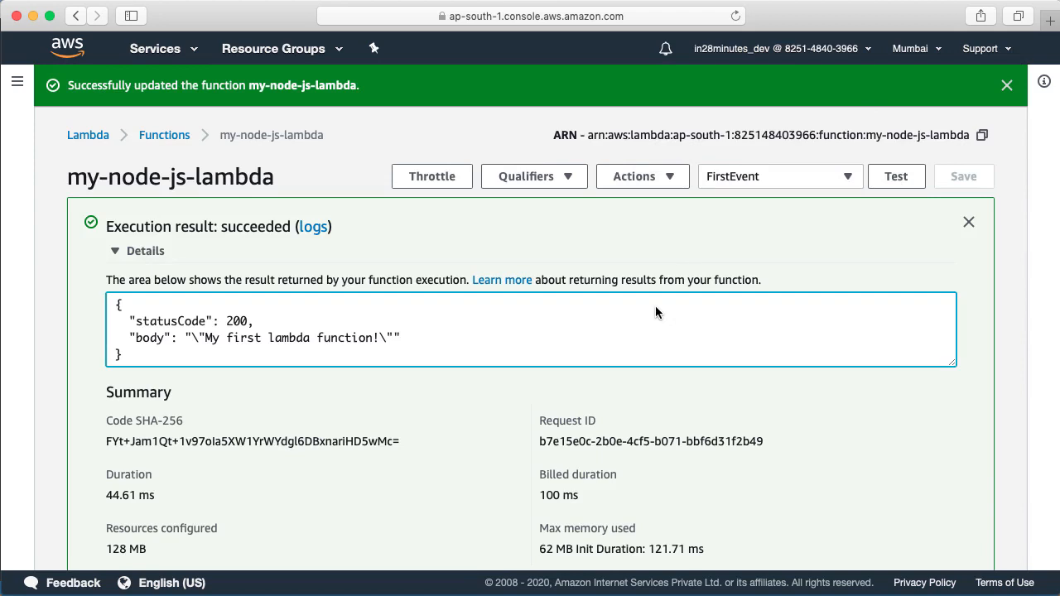
{"action": "scroll", "coordinate": [655, 313], "scroll_direction": "down", "scroll_amount": 5}
{"action": "scroll", "coordinate": [625, 325], "scroll_direction": "down", "scroll_amount": 1}
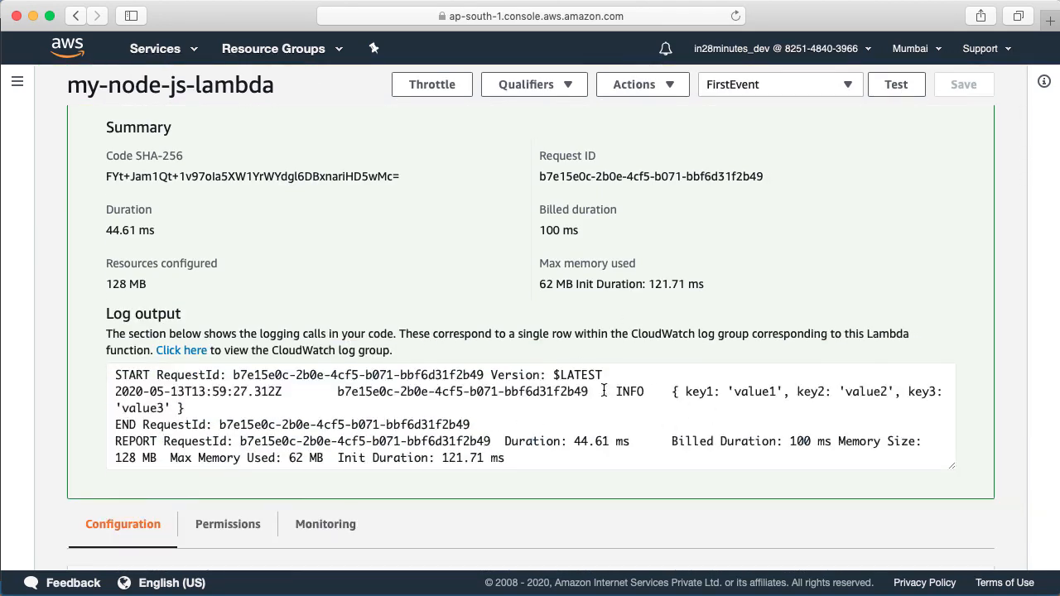
{"action": "left_click_drag", "start_coordinate": [611, 387], "coordinate": [628, 405]}
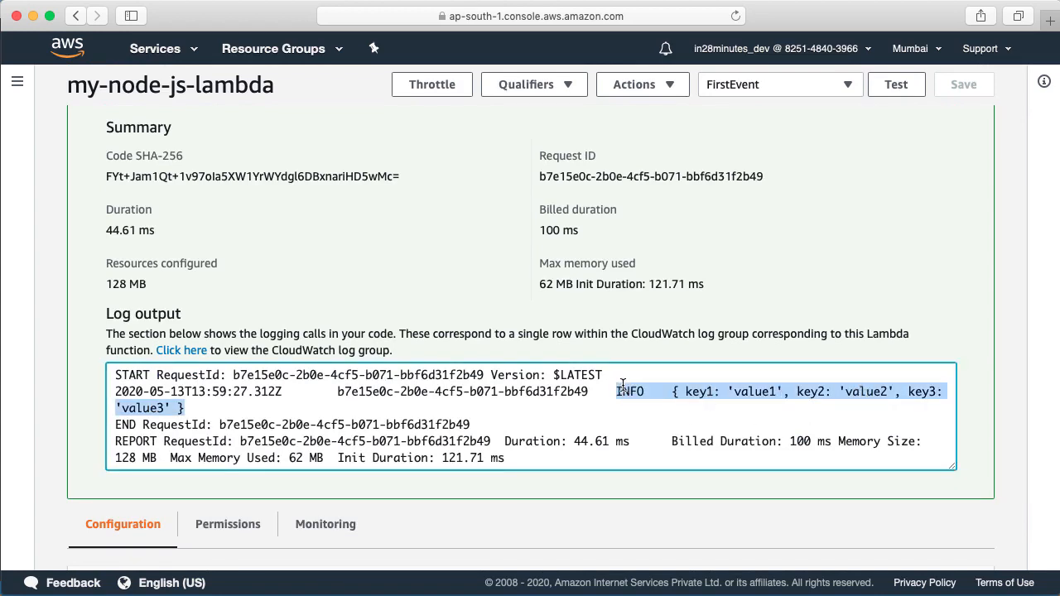
{"action": "scroll", "coordinate": [530, 414], "scroll_direction": "down", "scroll_amount": 2}
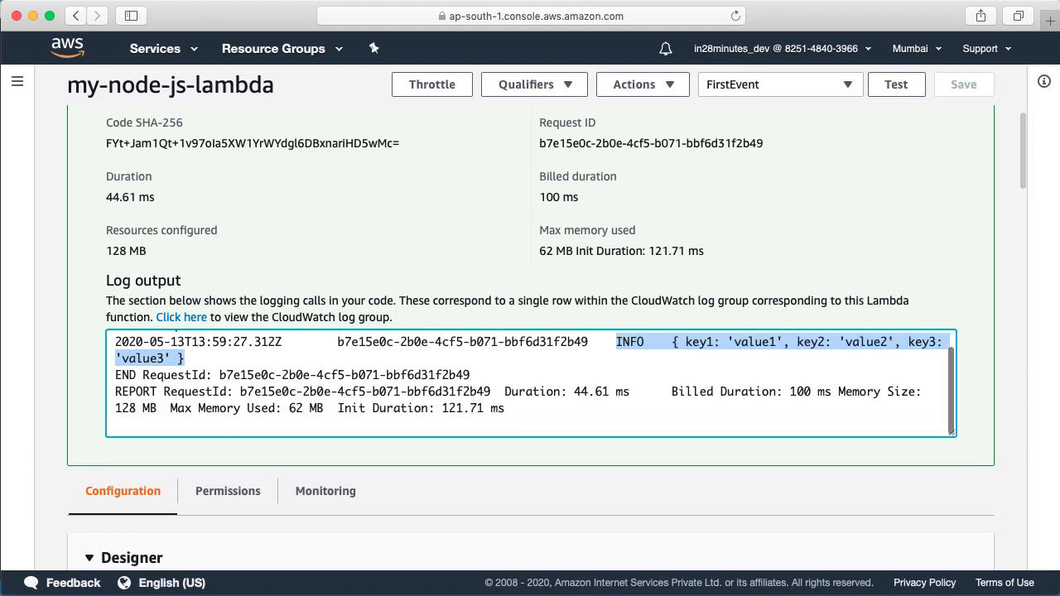
Edit the saved FirstEvent test event, renaming key1 to key4, and save it.
{"action": "scroll", "coordinate": [530, 414], "scroll_direction": "up", "scroll_amount": 8}
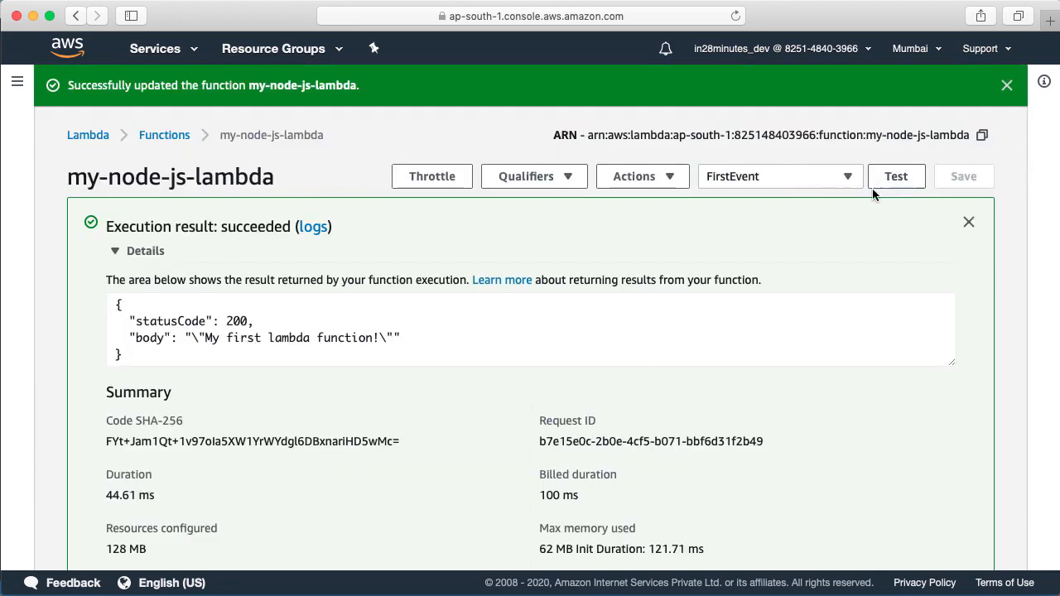
{"action": "left_click", "coordinate": [832, 183]}
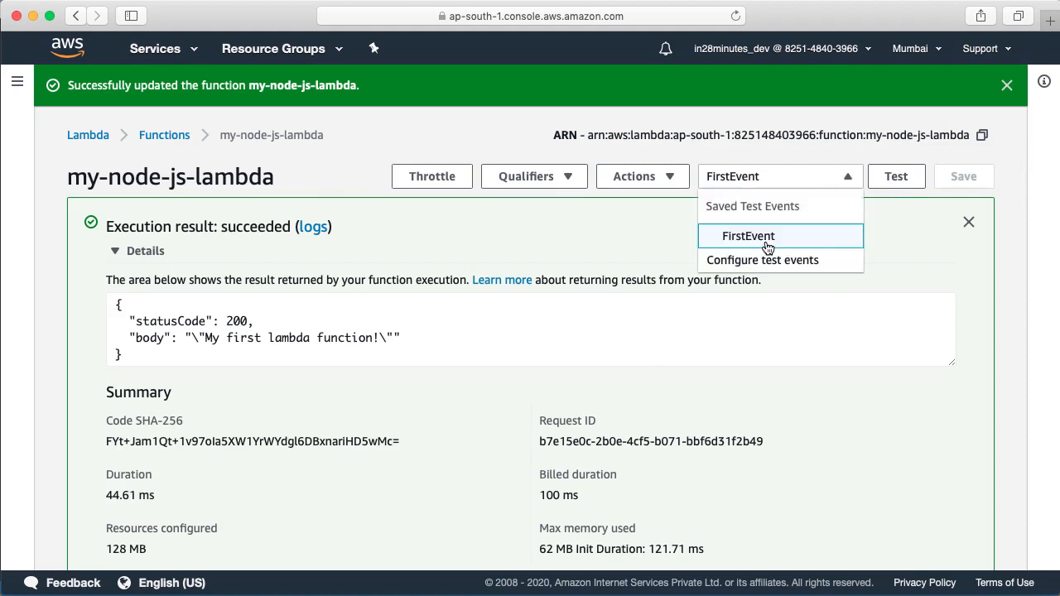
{"action": "left_click", "coordinate": [763, 261]}
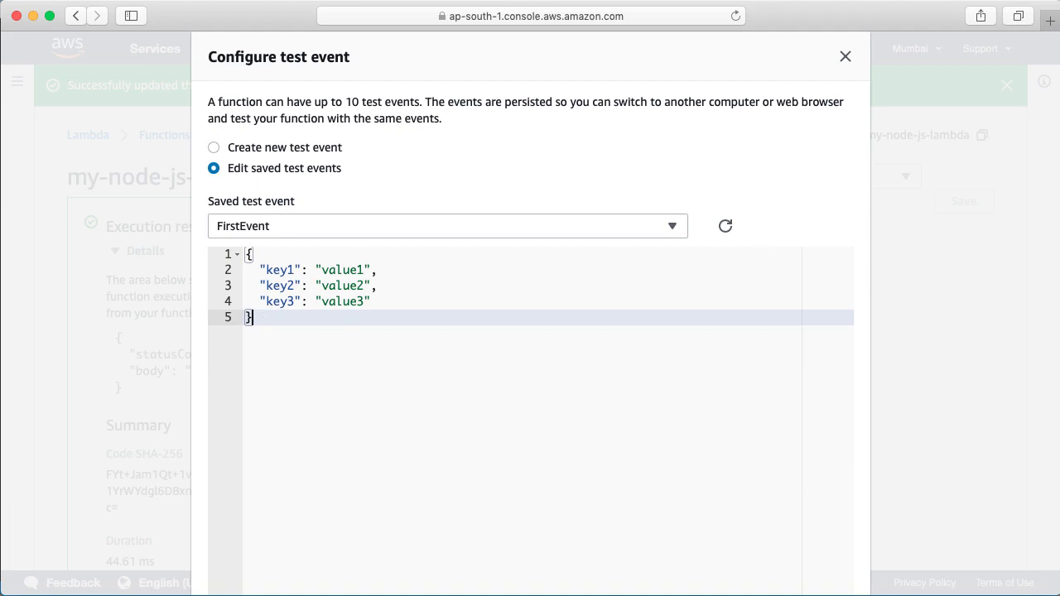
{"action": "key", "text": "Up"}
{"action": "key", "text": "Up"}
{"action": "key", "text": "Up"}
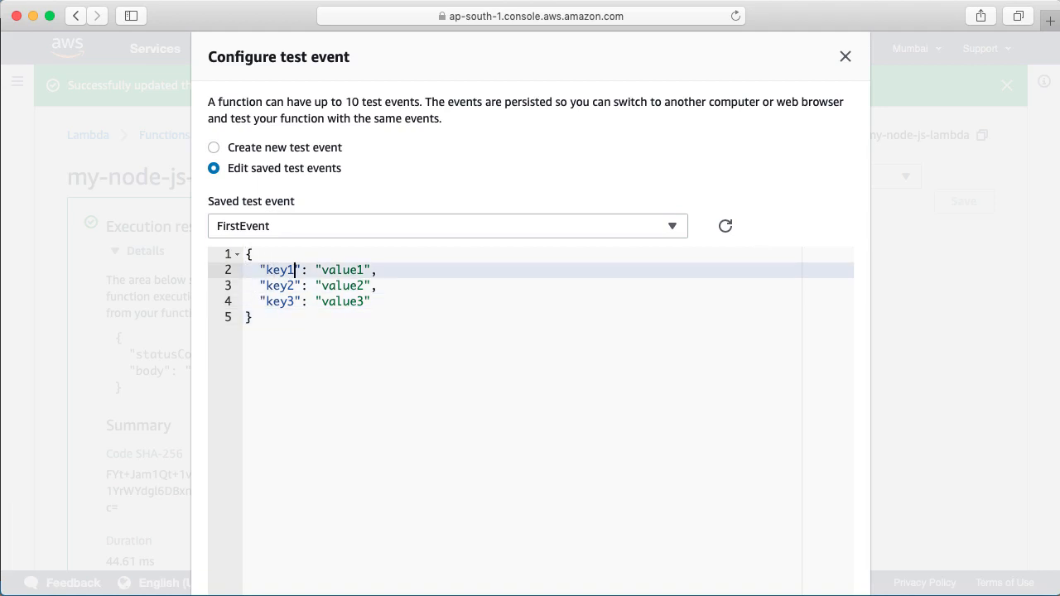
{"action": "key", "text": "BackSpace"}
{"action": "type", "text": "4"}
{"action": "key", "text": "Down"}
{"action": "key", "text": "Down"}
{"action": "key", "text": "Down"}
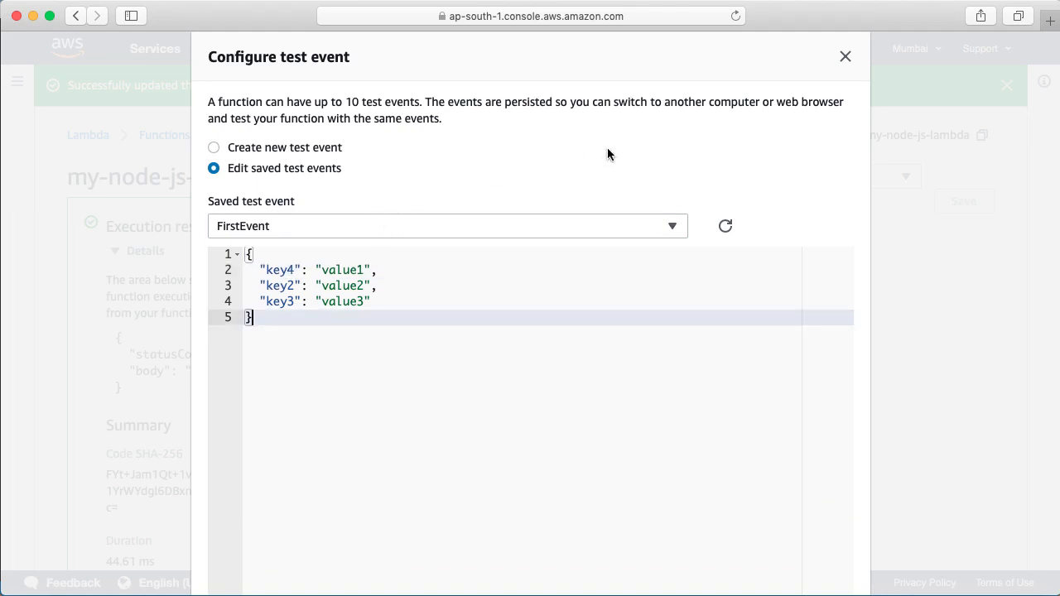
{"action": "scroll", "coordinate": [620, 83], "scroll_direction": "down", "scroll_amount": 4}
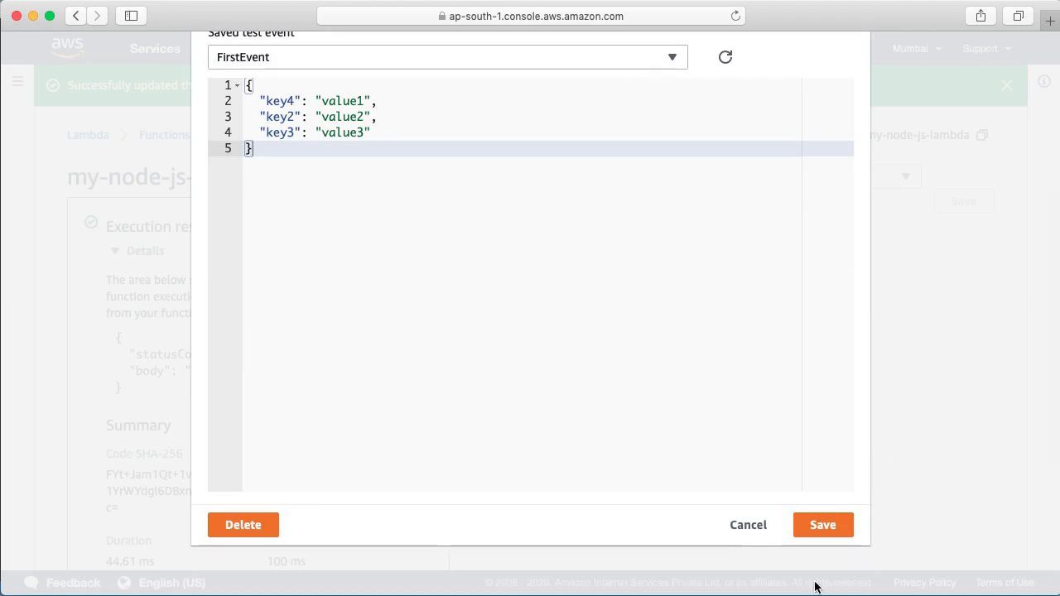
{"action": "left_click", "coordinate": [830, 525]}
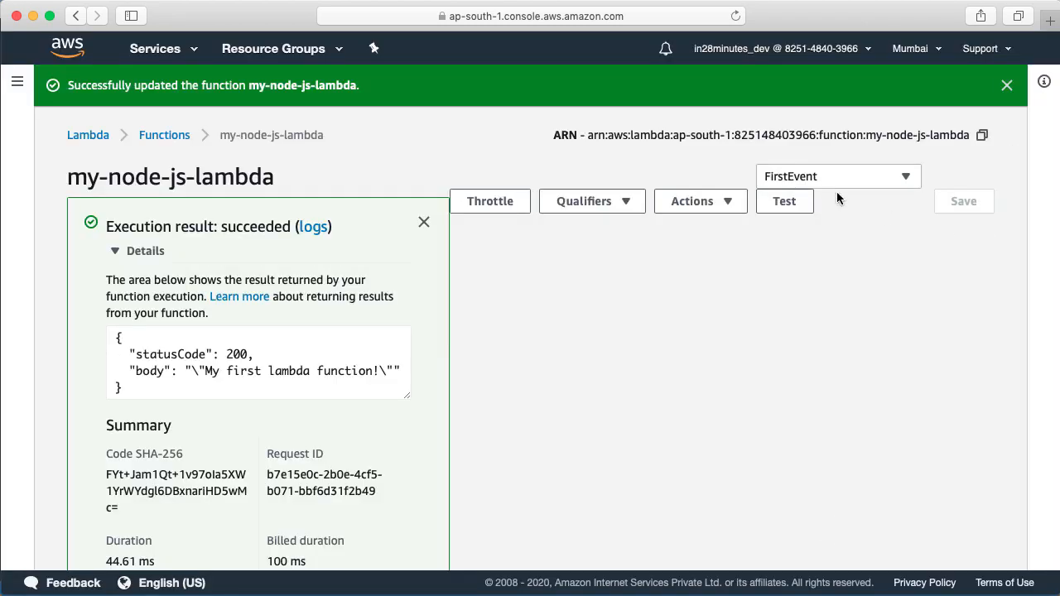
Run the function with the edited FirstEvent and check the log output for key4.
{"action": "left_click", "coordinate": [780, 201]}
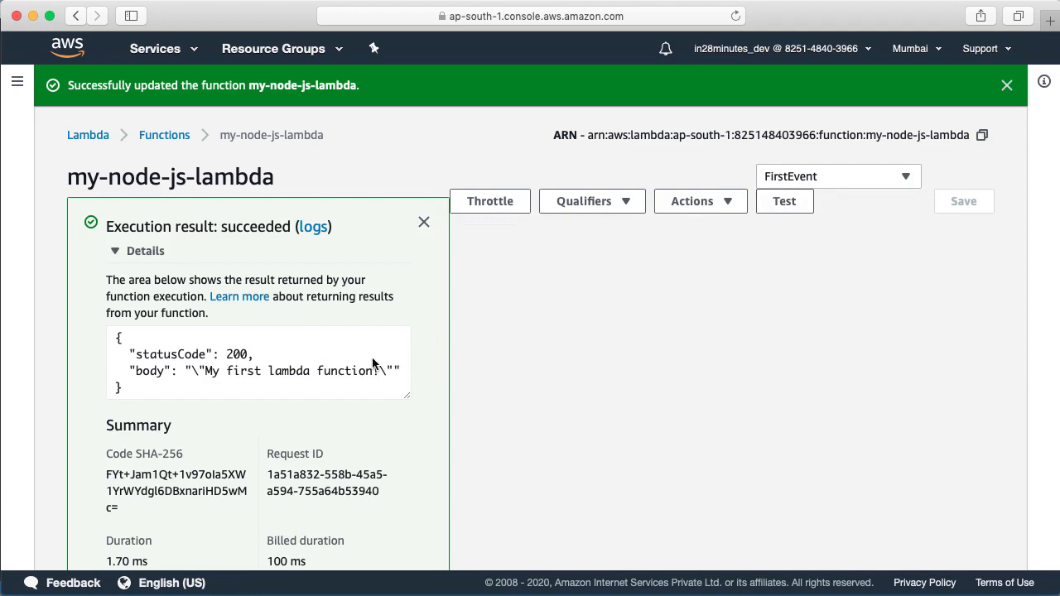
{"action": "left_click", "coordinate": [382, 332]}
{"action": "scroll", "coordinate": [381, 333], "scroll_direction": "down", "scroll_amount": 10}
{"action": "scroll", "coordinate": [382, 333], "scroll_direction": "up", "scroll_amount": 5}
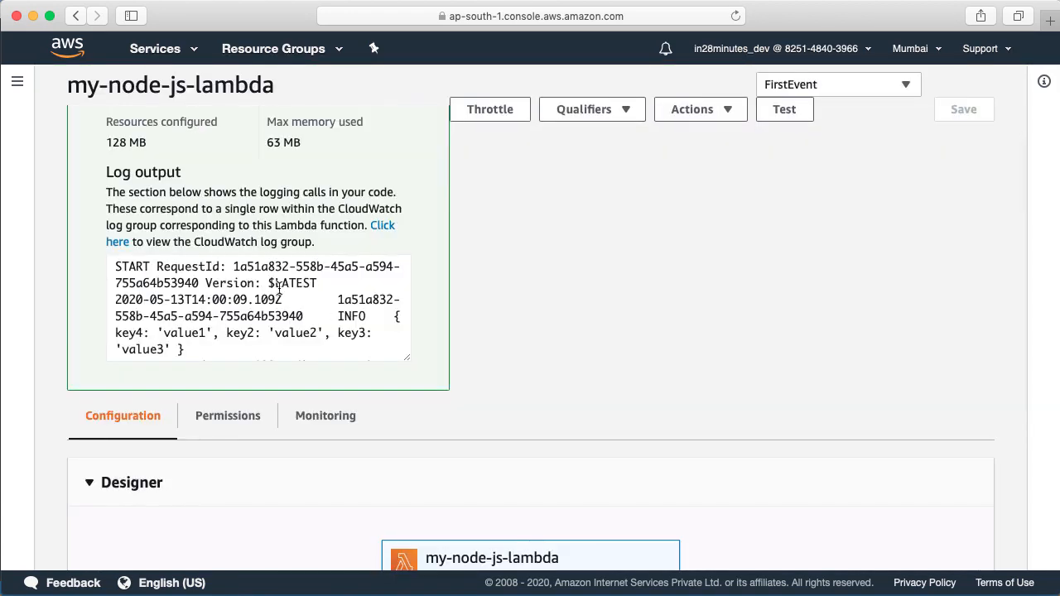
{"action": "double_click", "coordinate": [129, 333]}
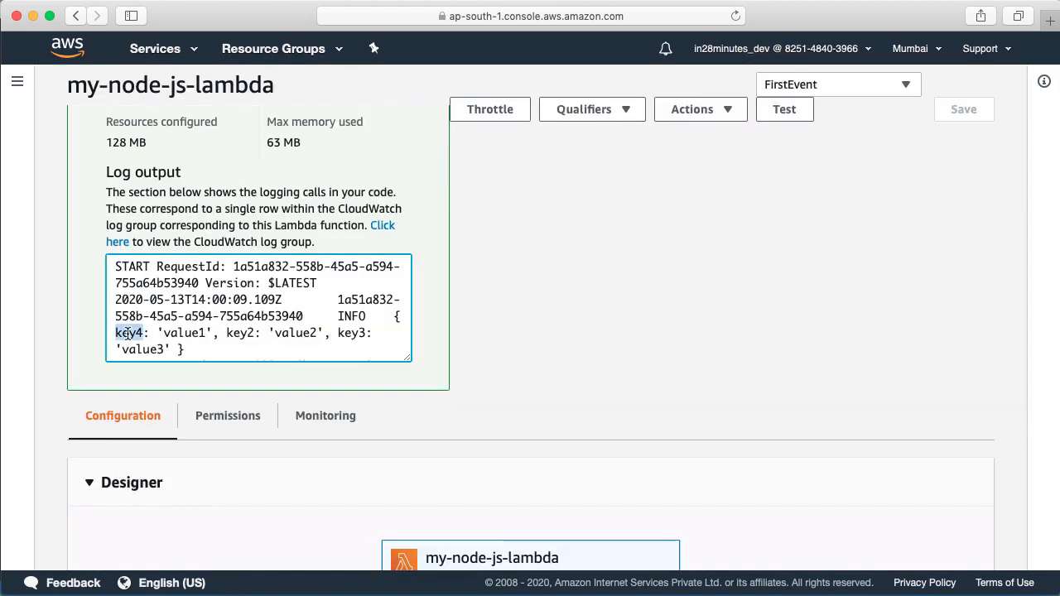
Dismiss the execution result of the function.
{"action": "left_click", "coordinate": [724, 377]}
{"action": "scroll", "coordinate": [724, 377], "scroll_direction": "up", "scroll_amount": 10}
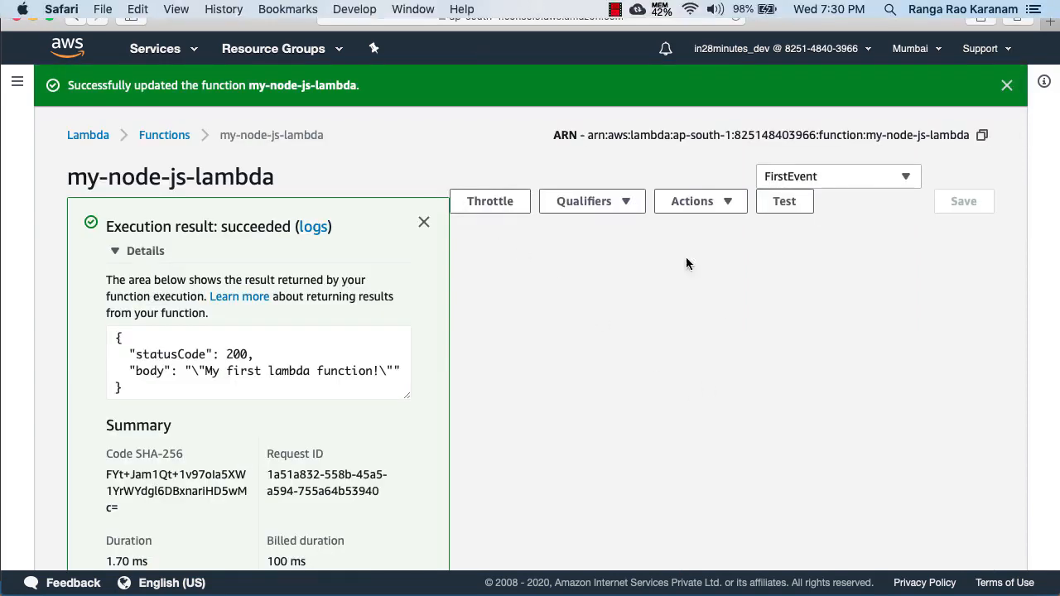
{"action": "left_click", "coordinate": [424, 221]}
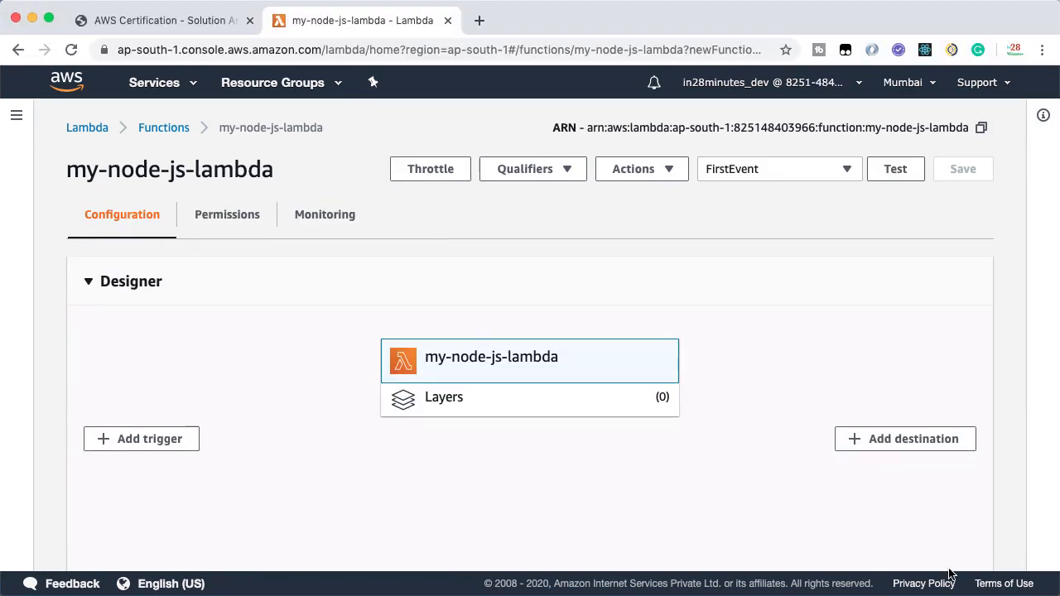
Open the environment variables of my-node-js-lambda for editing.
{"action": "scroll", "coordinate": [949, 573], "scroll_direction": "down", "scroll_amount": 4}
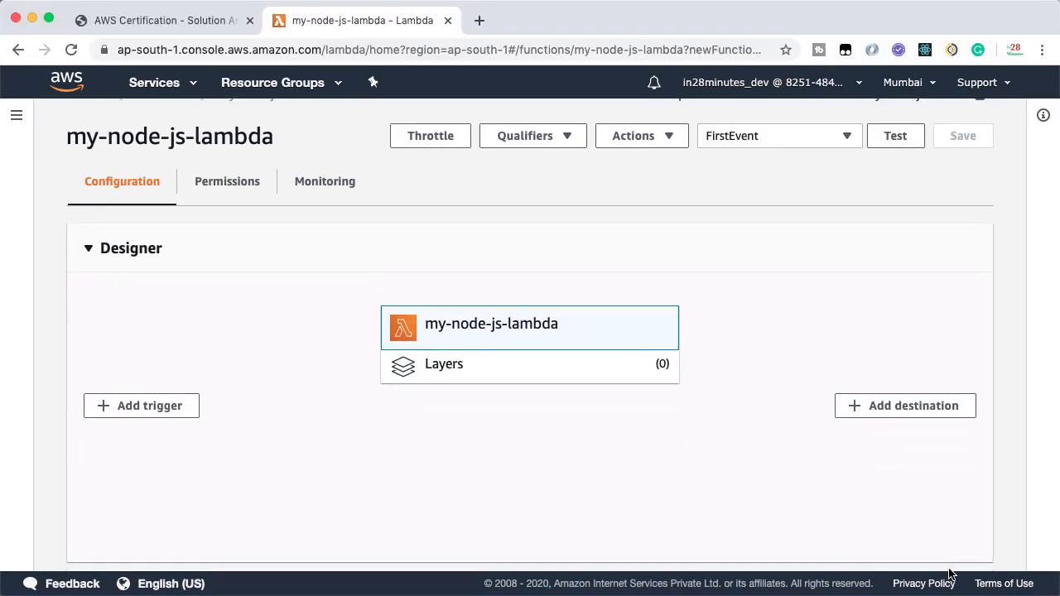
{"action": "scroll", "coordinate": [951, 574], "scroll_direction": "down", "scroll_amount": 6}
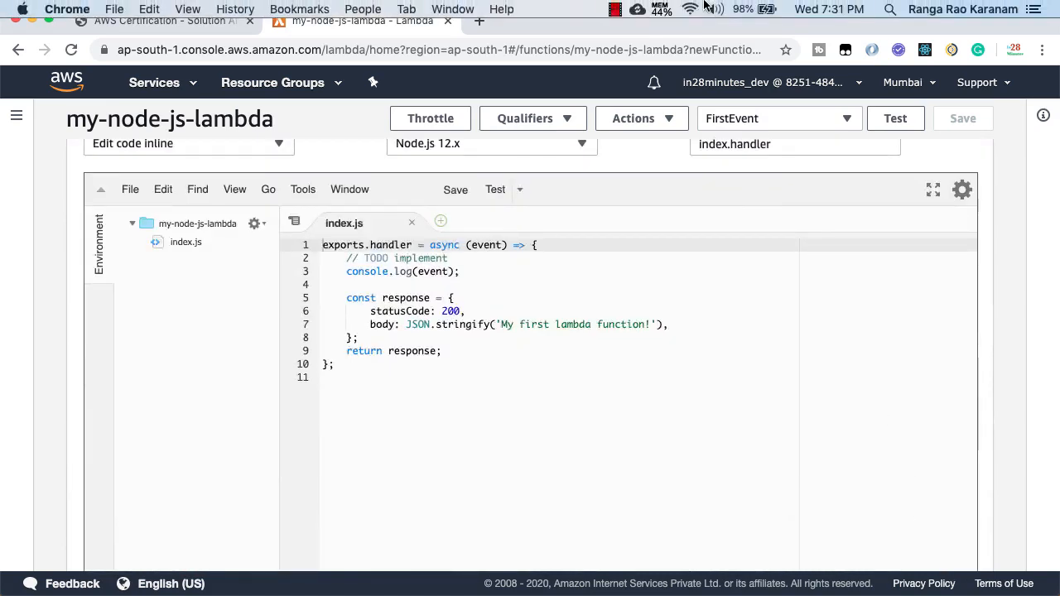
{"action": "scroll", "coordinate": [1013, 284], "scroll_direction": "down", "scroll_amount": 10}
{"action": "scroll", "coordinate": [1014, 283], "scroll_direction": "down", "scroll_amount": 2}
{"action": "scroll", "coordinate": [1014, 284], "scroll_direction": "down", "scroll_amount": 5}
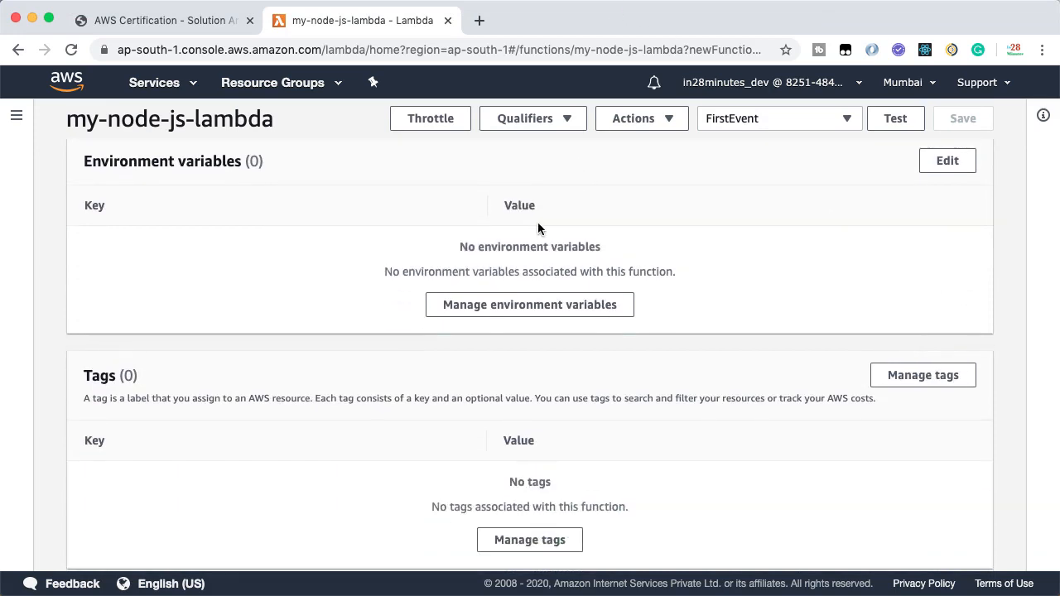
{"action": "left_click", "coordinate": [522, 311]}
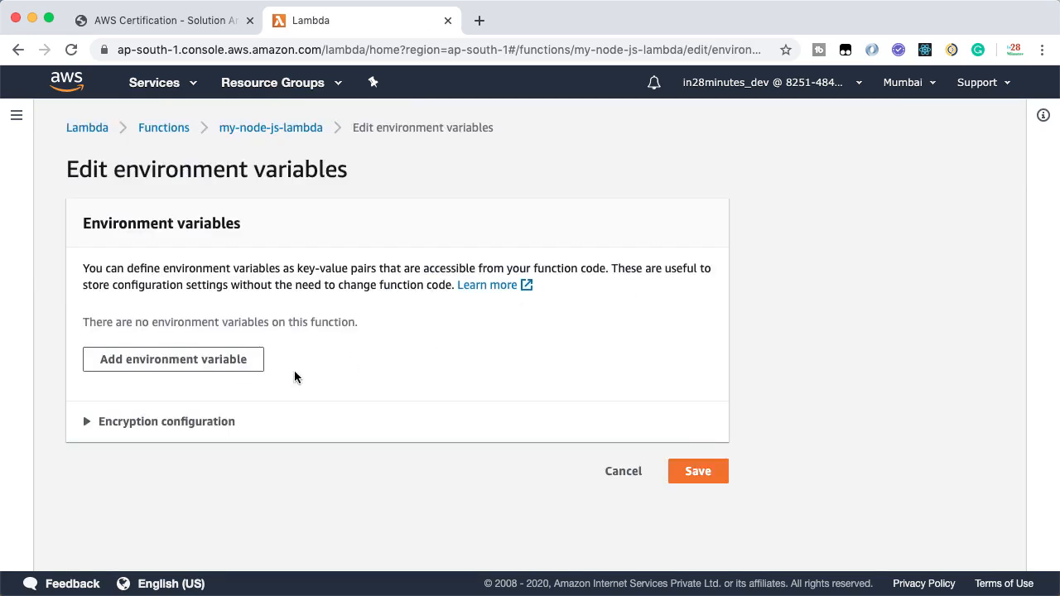
Add an environment variable with the key ENVIRONMENT and the value DEV.
{"action": "left_click", "coordinate": [222, 359]}
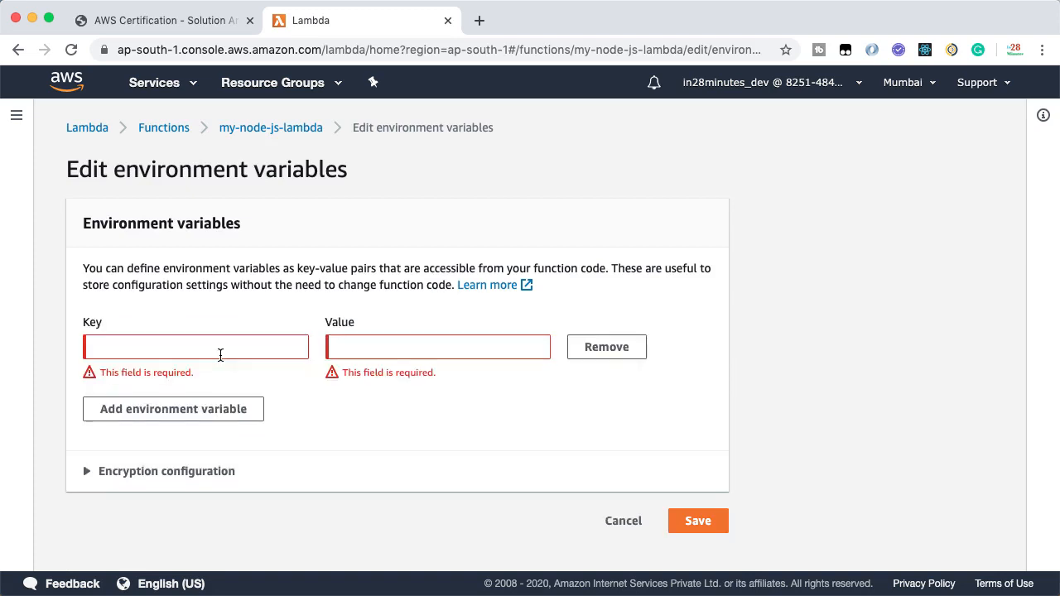
{"action": "left_click", "coordinate": [185, 348]}
{"action": "type", "text": "EN"}
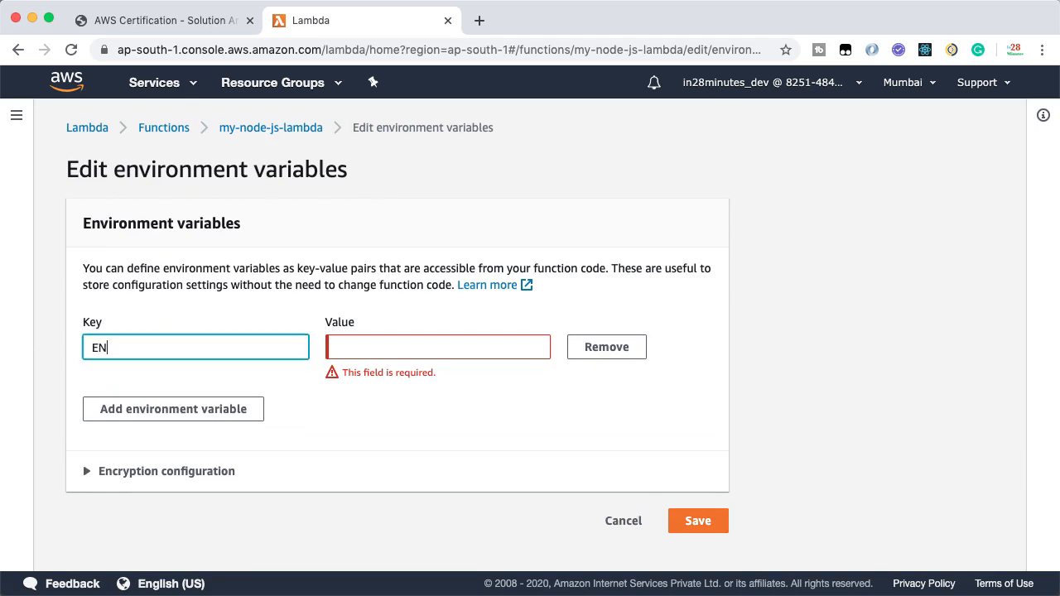
{"action": "type", "text": "VIRONMENT"}
{"action": "key", "text": "Tab"}
{"action": "type", "text": "D"}
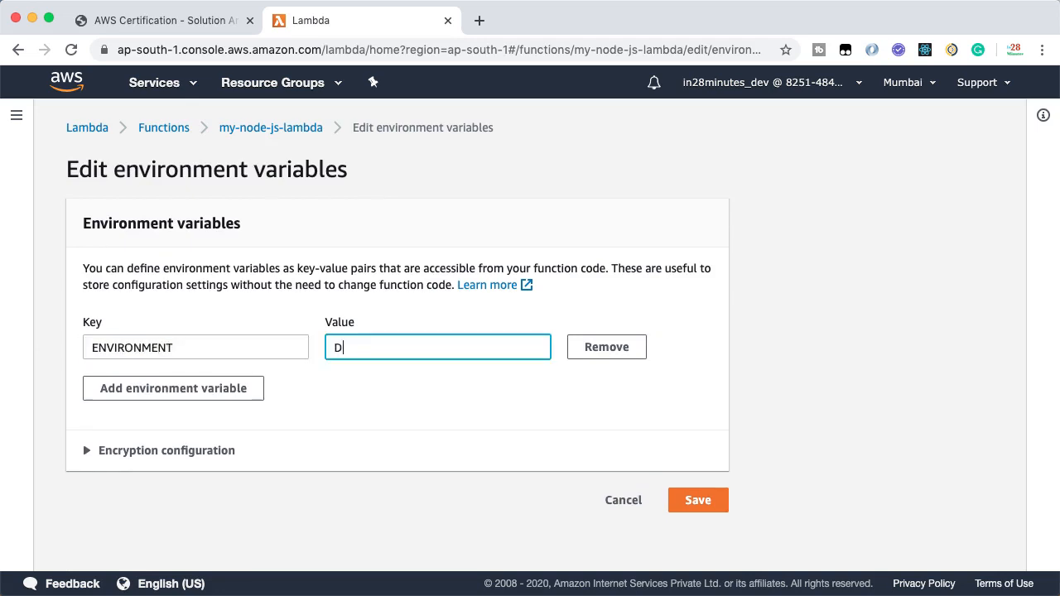
{"action": "type", "text": "EV"}
{"action": "left_click", "coordinate": [541, 279]}
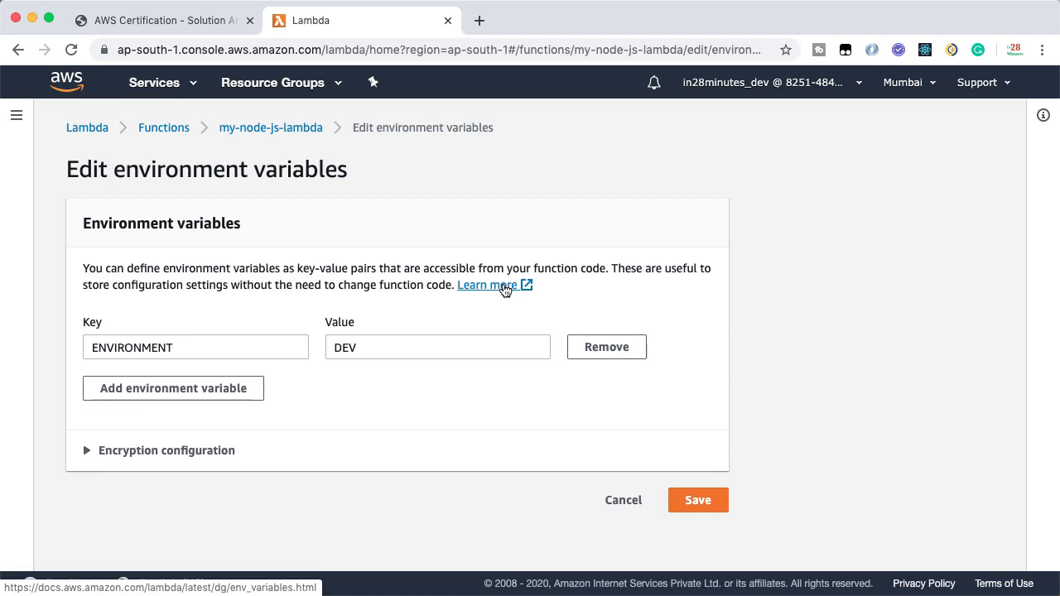
Open the AWS documentation on Lambda environment variables and copy process.env.AWS_REGION from its Node.js example.
{"action": "left_click", "coordinate": [504, 289]}
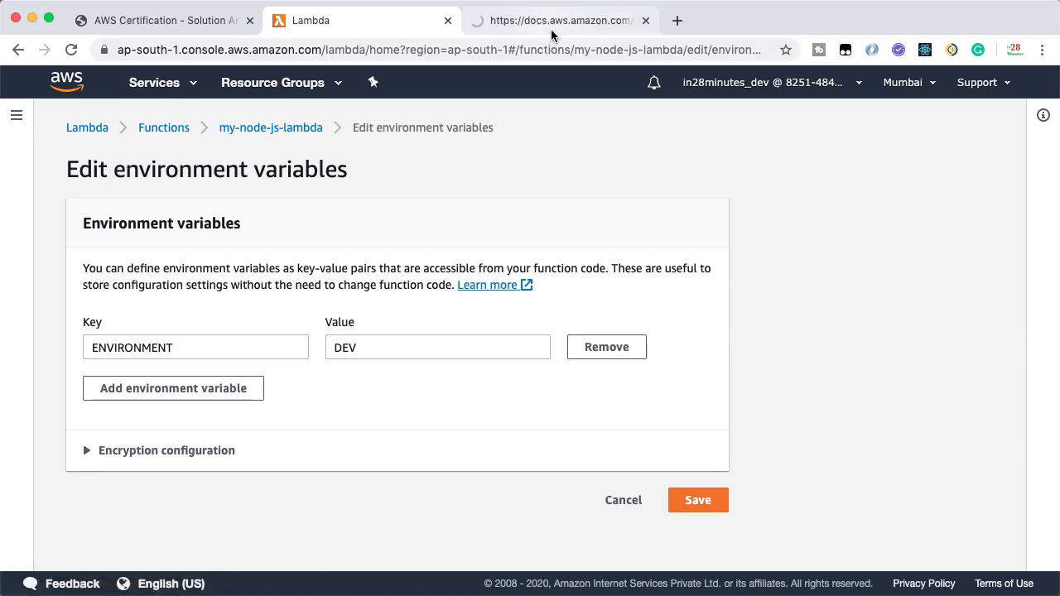
{"action": "left_click", "coordinate": [552, 34]}
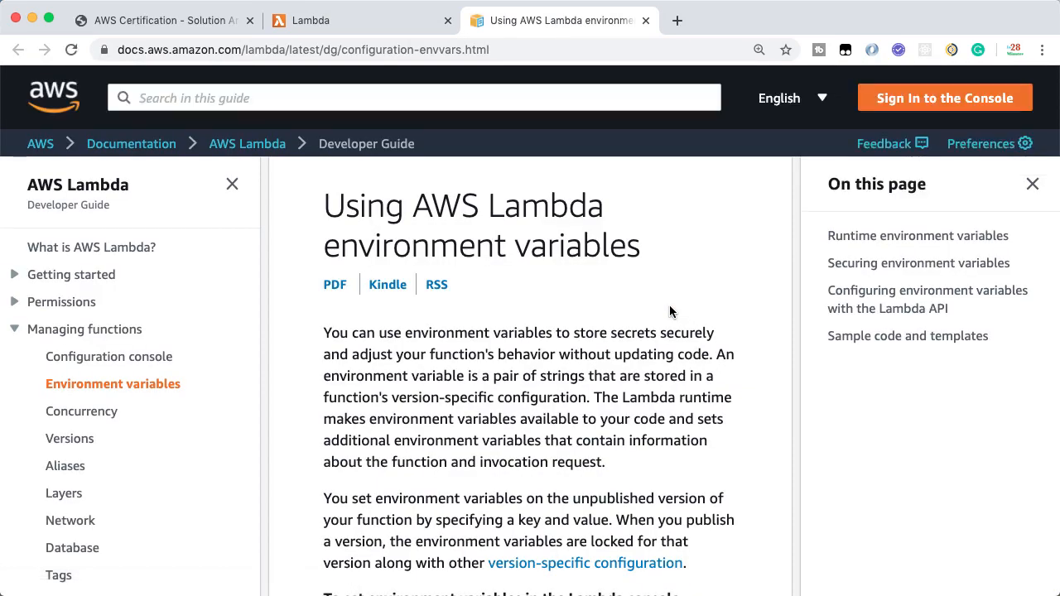
{"action": "scroll", "coordinate": [669, 311], "scroll_direction": "down", "scroll_amount": 1}
{"action": "scroll", "coordinate": [691, 504], "scroll_direction": "down", "scroll_amount": 3}
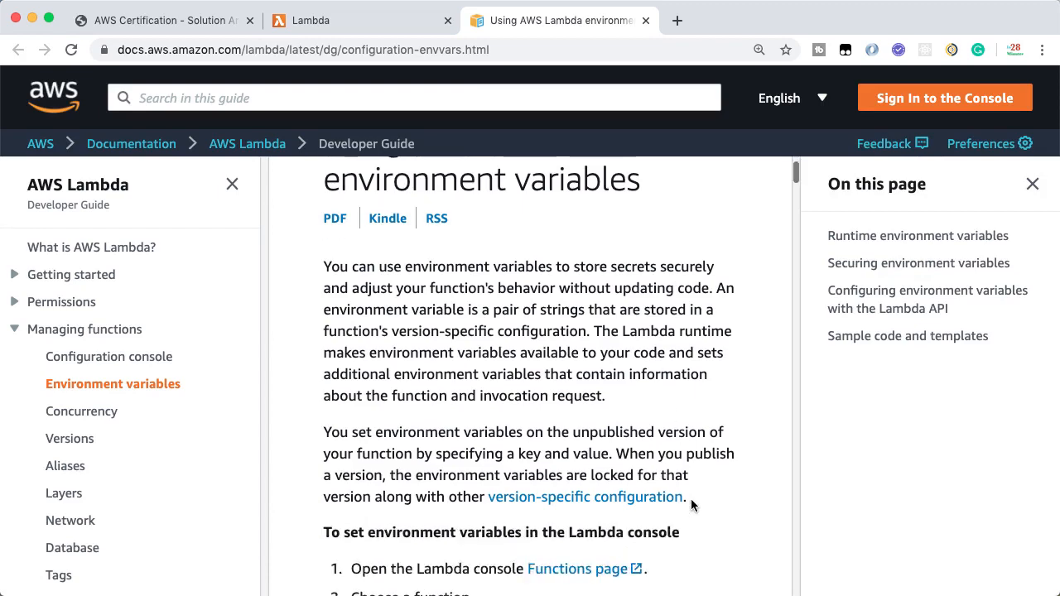
{"action": "scroll", "coordinate": [691, 503], "scroll_direction": "down", "scroll_amount": 10}
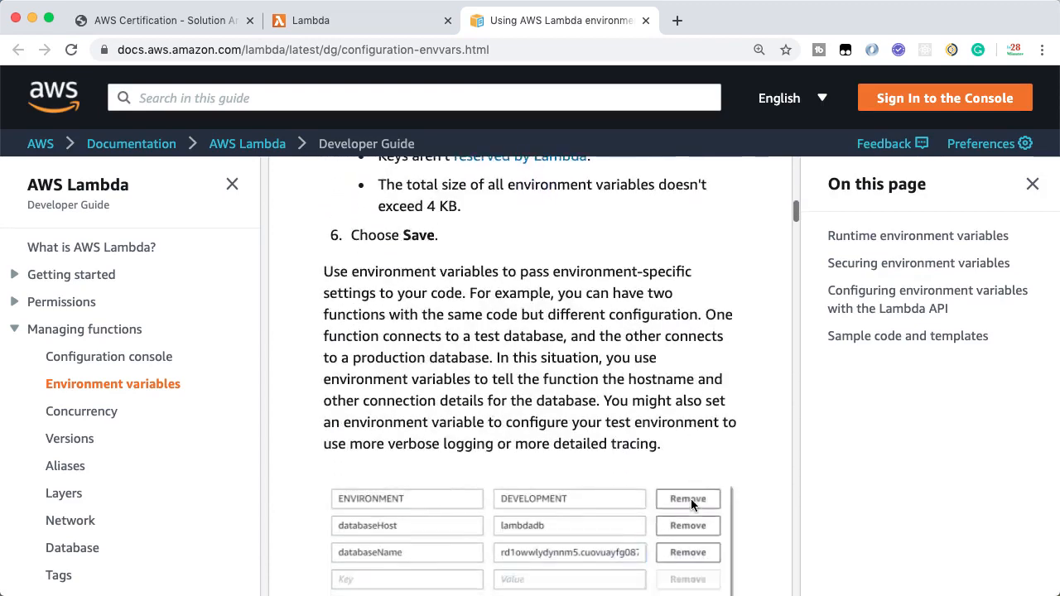
{"action": "scroll", "coordinate": [690, 505], "scroll_direction": "down", "scroll_amount": 5}
{"action": "scroll", "coordinate": [690, 505], "scroll_direction": "up", "scroll_amount": 2}
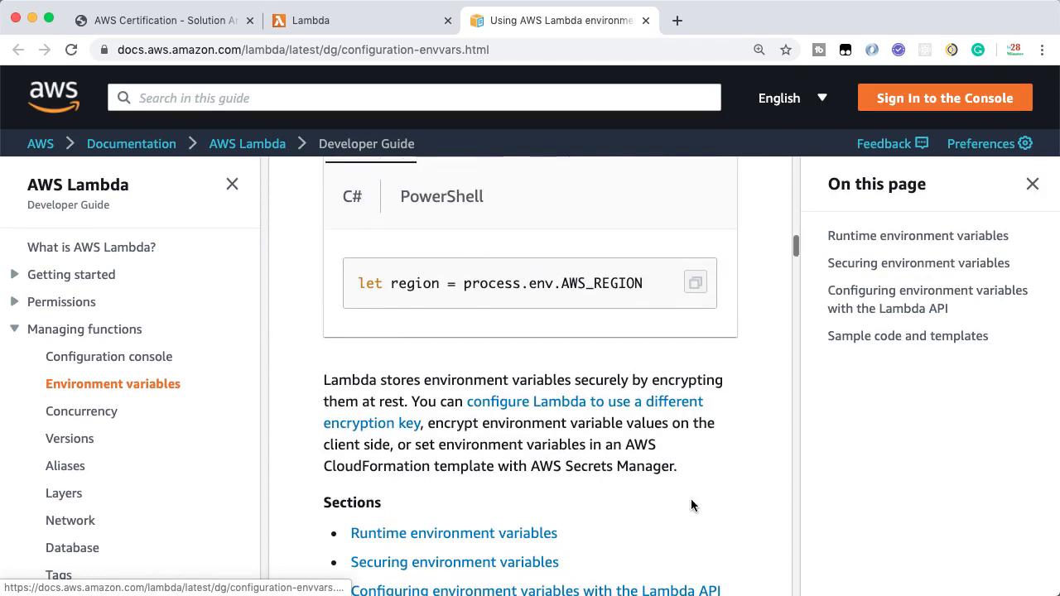
{"action": "scroll", "coordinate": [691, 498], "scroll_direction": "up", "scroll_amount": 1}
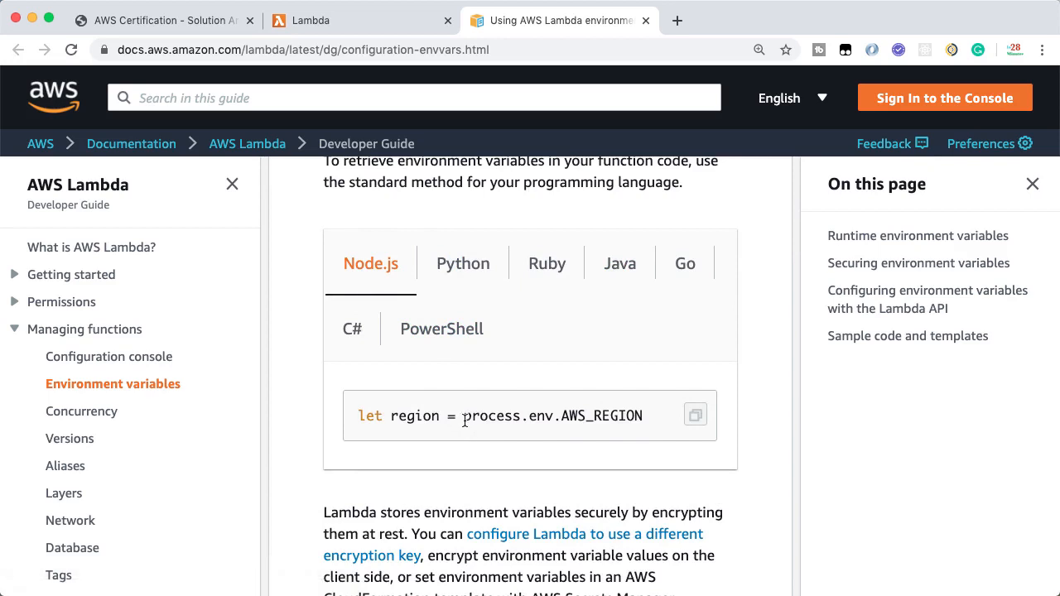
{"action": "left_click_drag", "start_coordinate": [464, 421], "coordinate": [644, 414]}
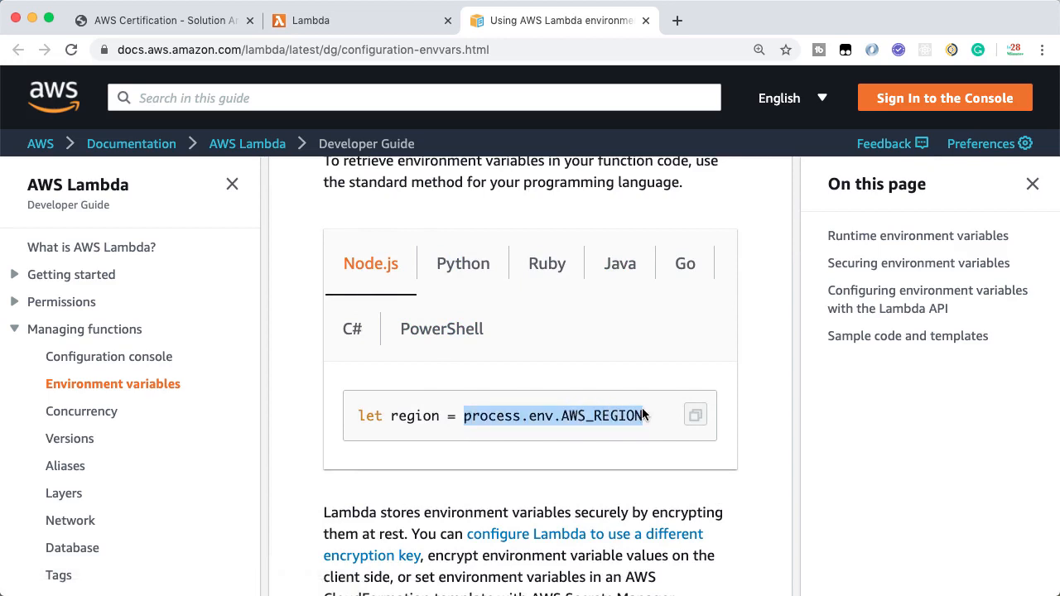
Review the list of reserved runtime environment variables in the Lambda documentation.
{"action": "scroll", "coordinate": [445, 143], "scroll_direction": "down", "scroll_amount": 3}
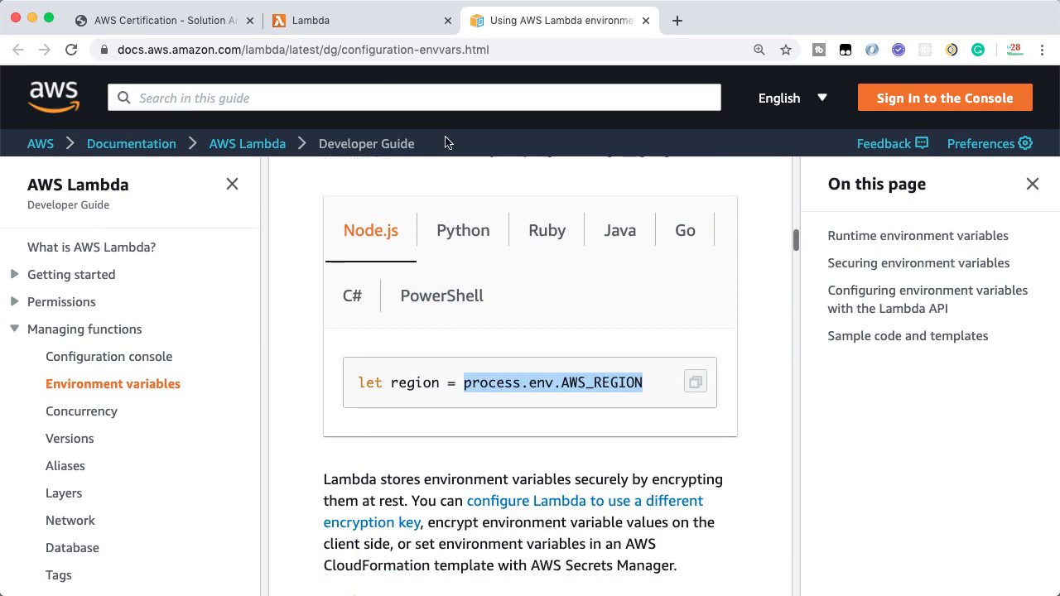
{"action": "scroll", "coordinate": [446, 143], "scroll_direction": "down", "scroll_amount": 12}
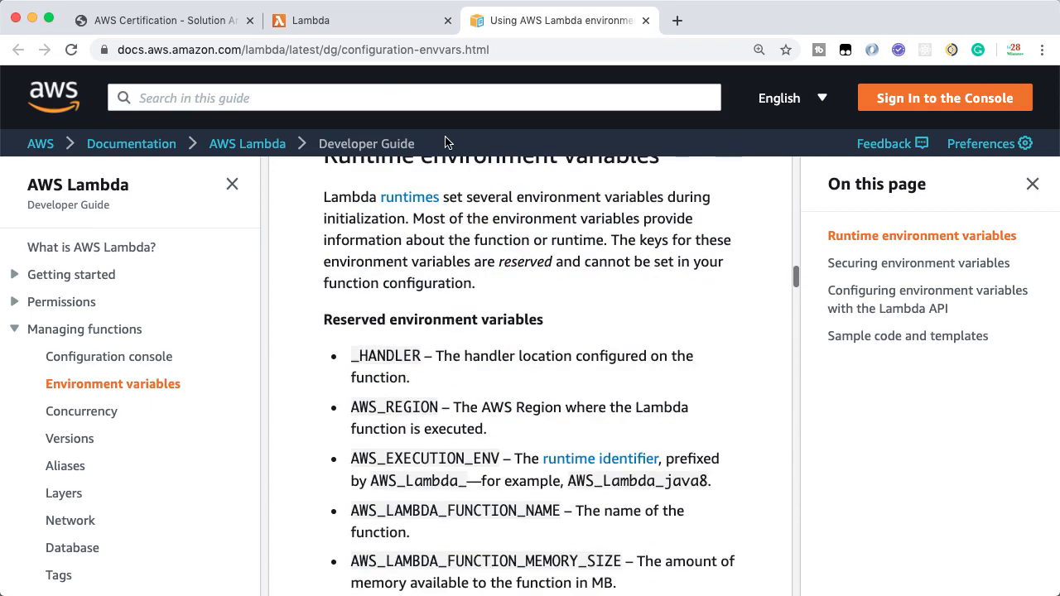
{"action": "scroll", "coordinate": [445, 143], "scroll_direction": "down", "scroll_amount": 3}
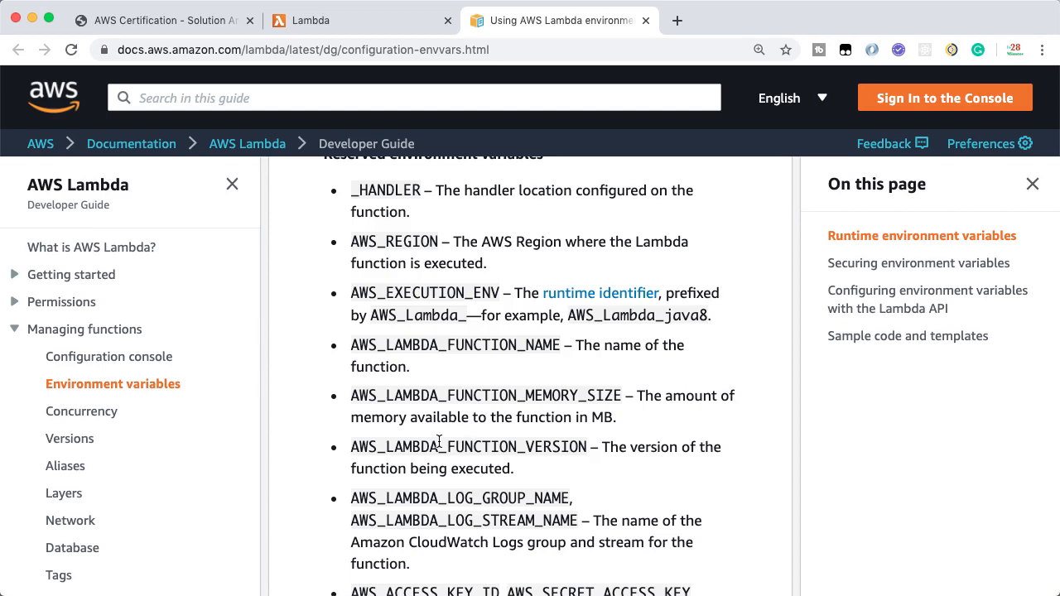
{"action": "scroll", "coordinate": [439, 441], "scroll_direction": "down", "scroll_amount": 3}
{"action": "scroll", "coordinate": [439, 441], "scroll_direction": "up", "scroll_amount": 4}
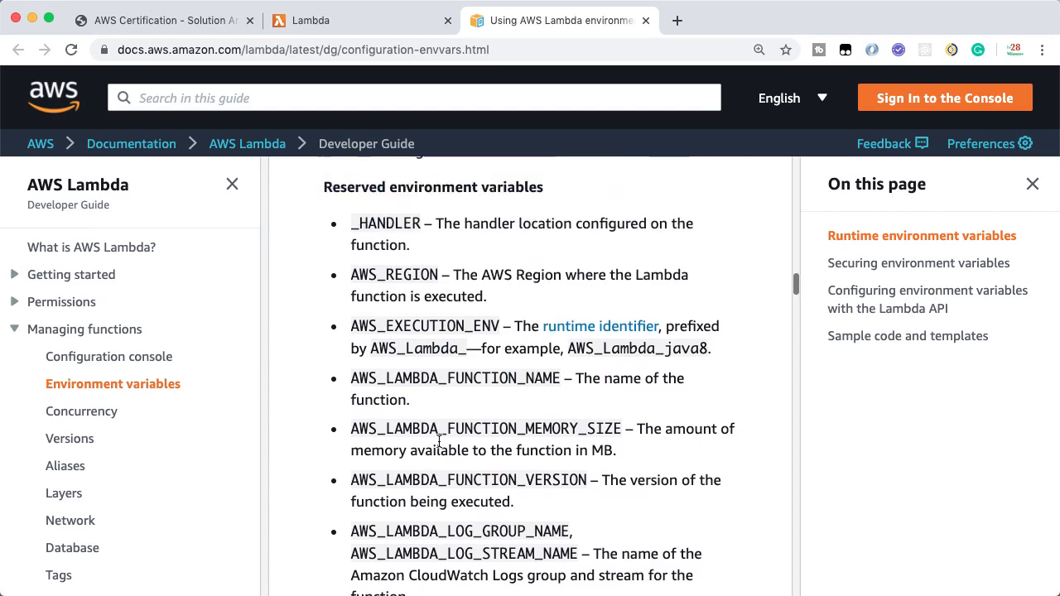
{"action": "scroll", "coordinate": [438, 442], "scroll_direction": "up", "scroll_amount": 6}
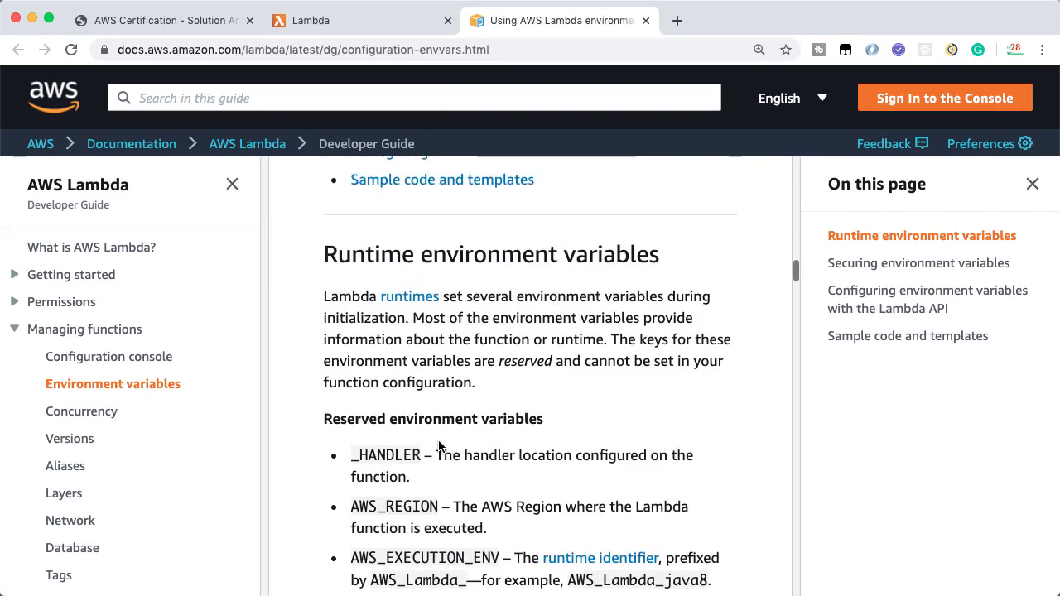
{"action": "scroll", "coordinate": [439, 447], "scroll_direction": "up", "scroll_amount": 15}
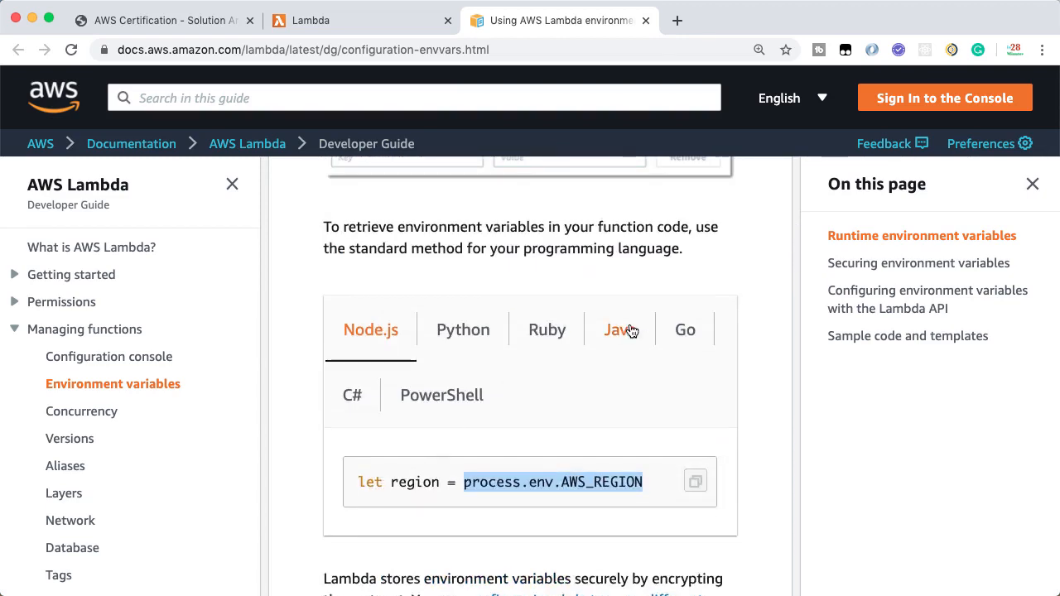
Return to the Lambda console and save the function's environment variables.
{"action": "left_click", "coordinate": [310, 20]}
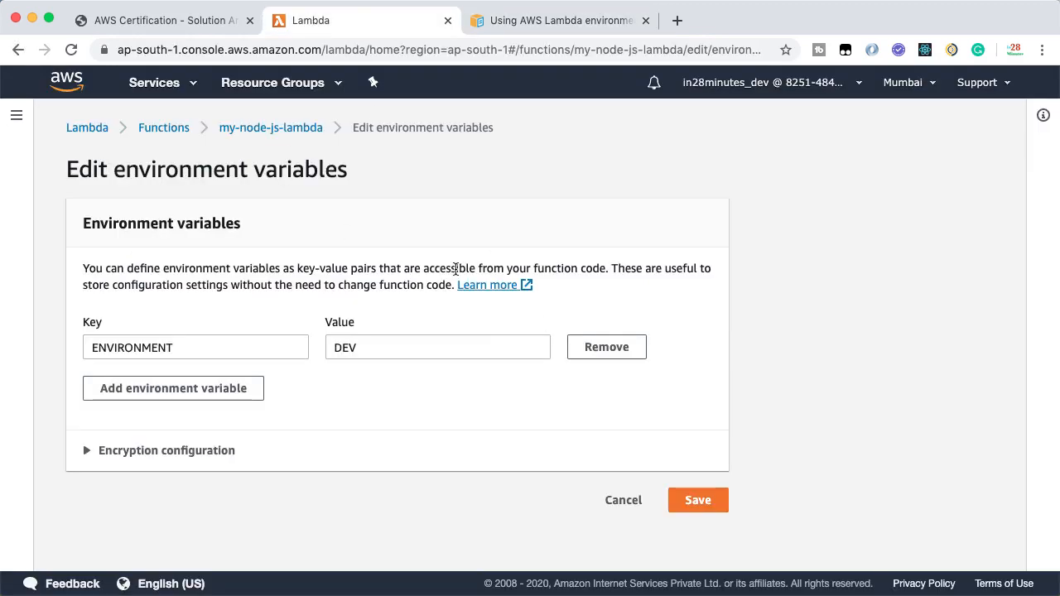
{"action": "left_click", "coordinate": [703, 500]}
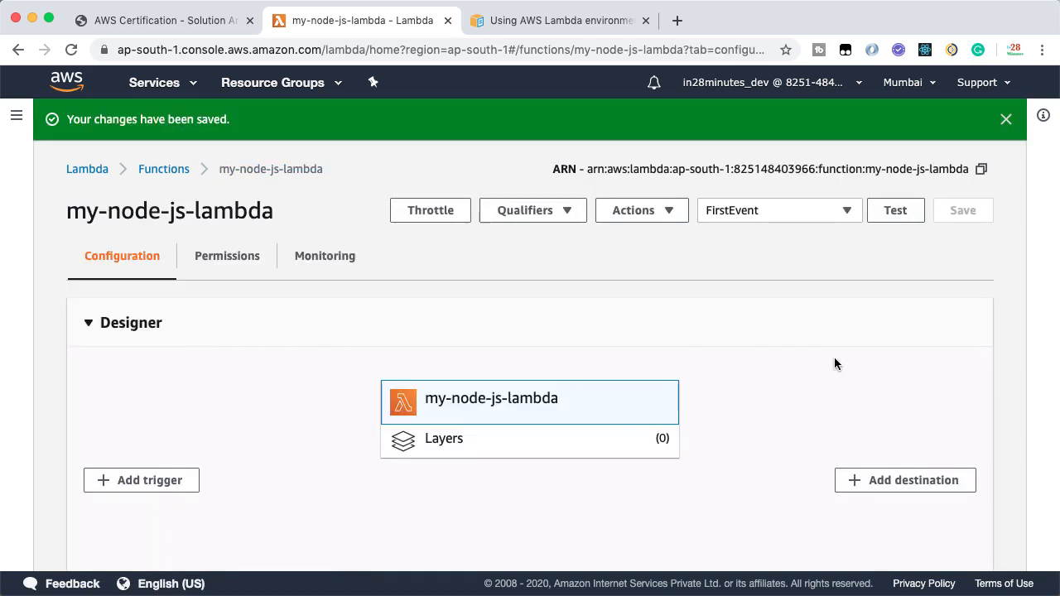
Extend the response body in index.js to 'My first lambda function! from ' + process.env.AWS_REGION and save the function.
{"action": "scroll", "coordinate": [833, 363], "scroll_direction": "down", "scroll_amount": 5}
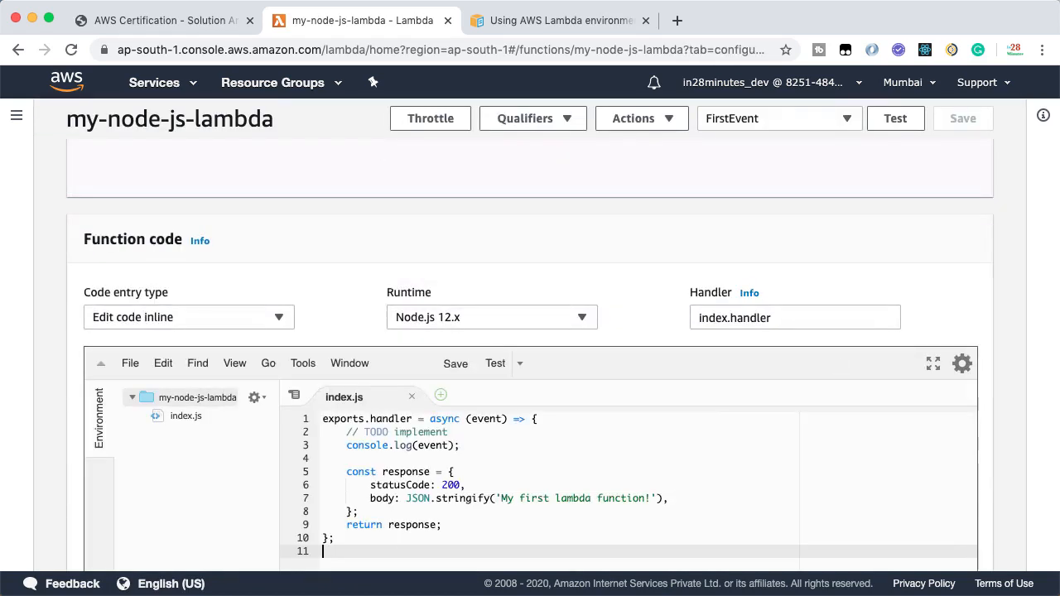
{"action": "left_click", "coordinate": [626, 498]}
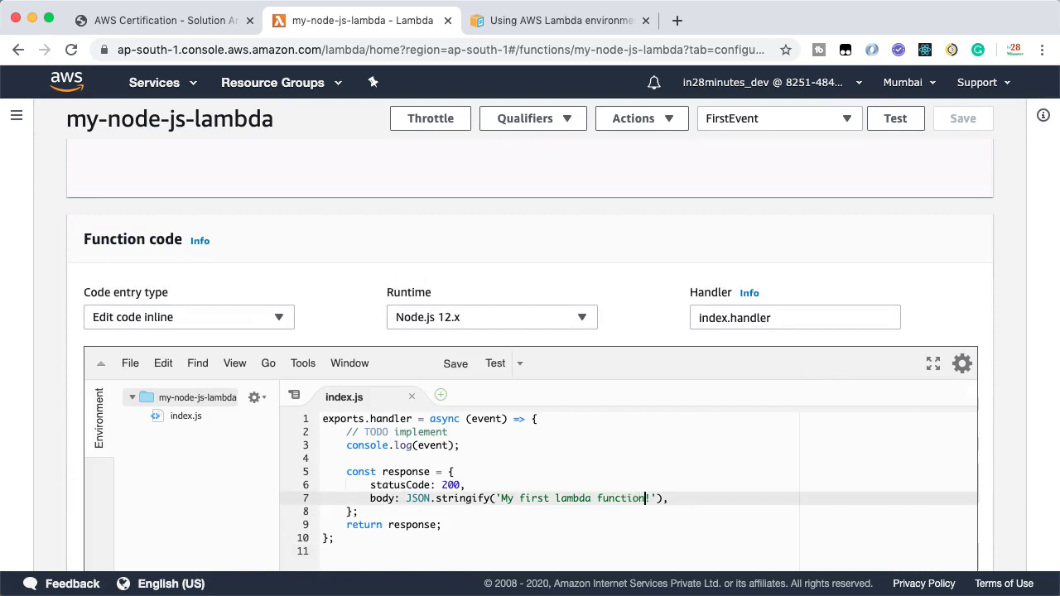
{"action": "key", "text": "Right"}
{"action": "key", "text": "Right"}
{"action": "type", "text": "+"}
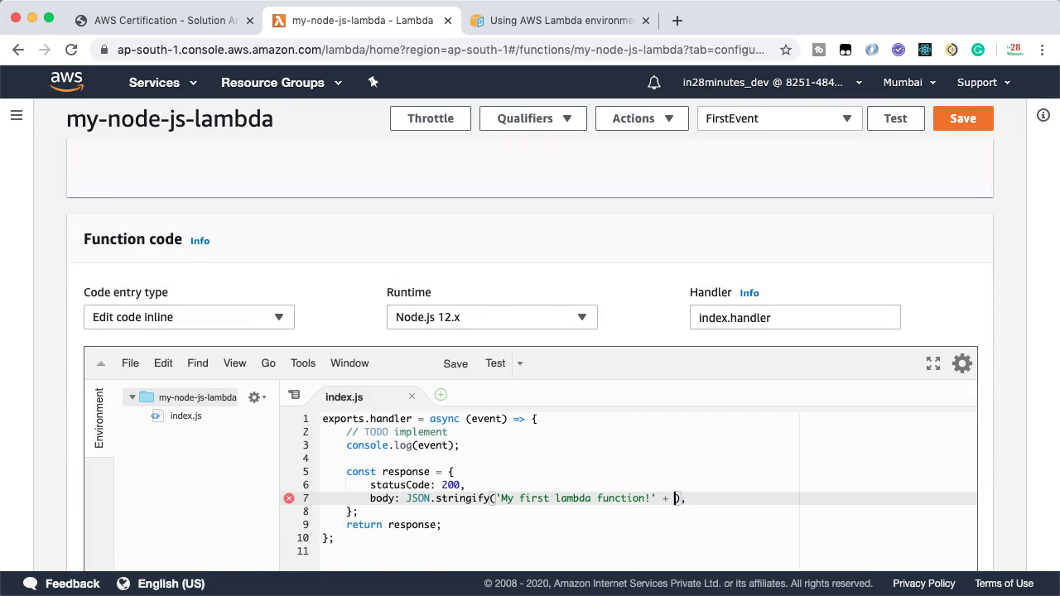
{"action": "type", "text": "process.env.AWS_REGION"}
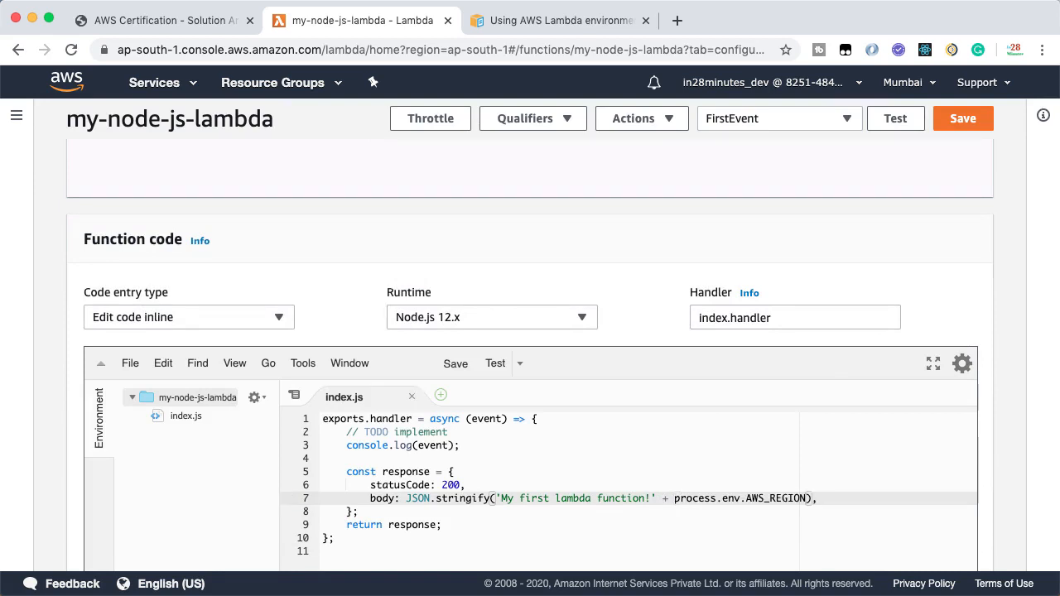
{"action": "left_click", "coordinate": [652, 496]}
{"action": "type", "text": "from"}
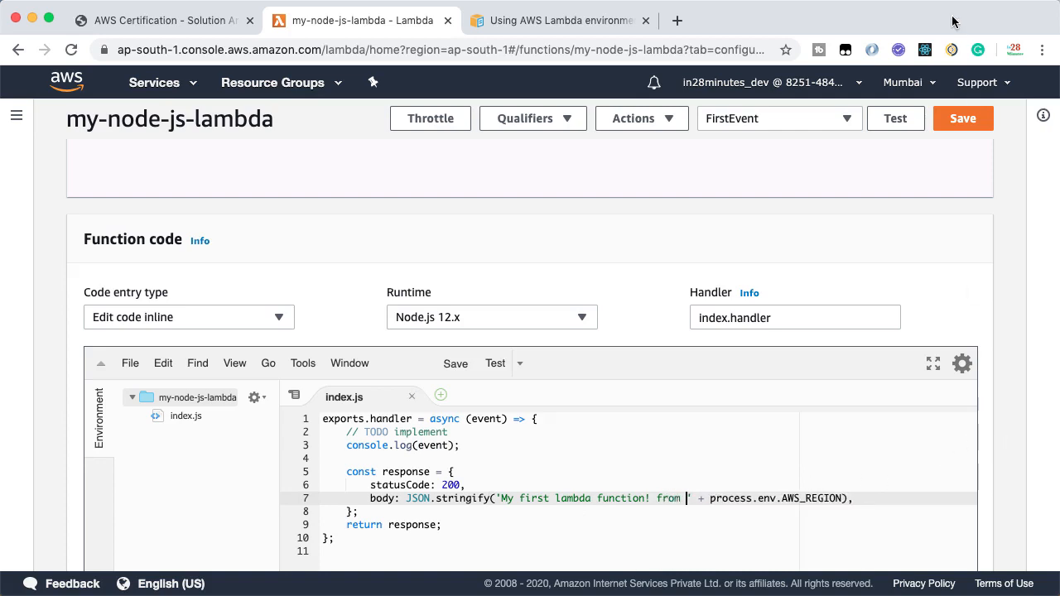
{"action": "left_click", "coordinate": [965, 124]}
Run the function with FirstEvent and examine the returned body and log output in the execution details.
{"action": "left_click", "coordinate": [910, 120]}
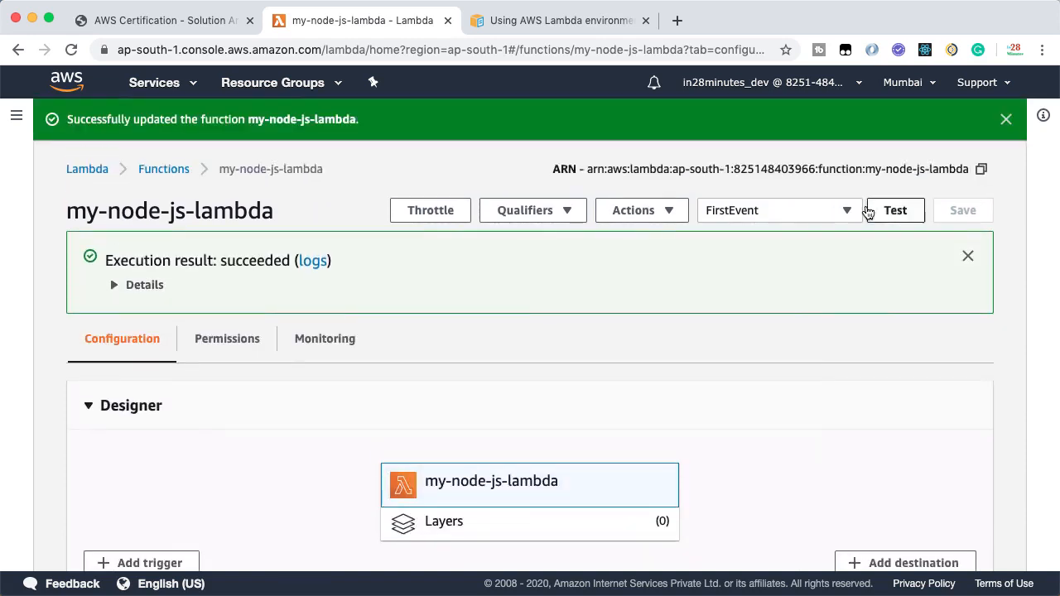
{"action": "left_click", "coordinate": [130, 286]}
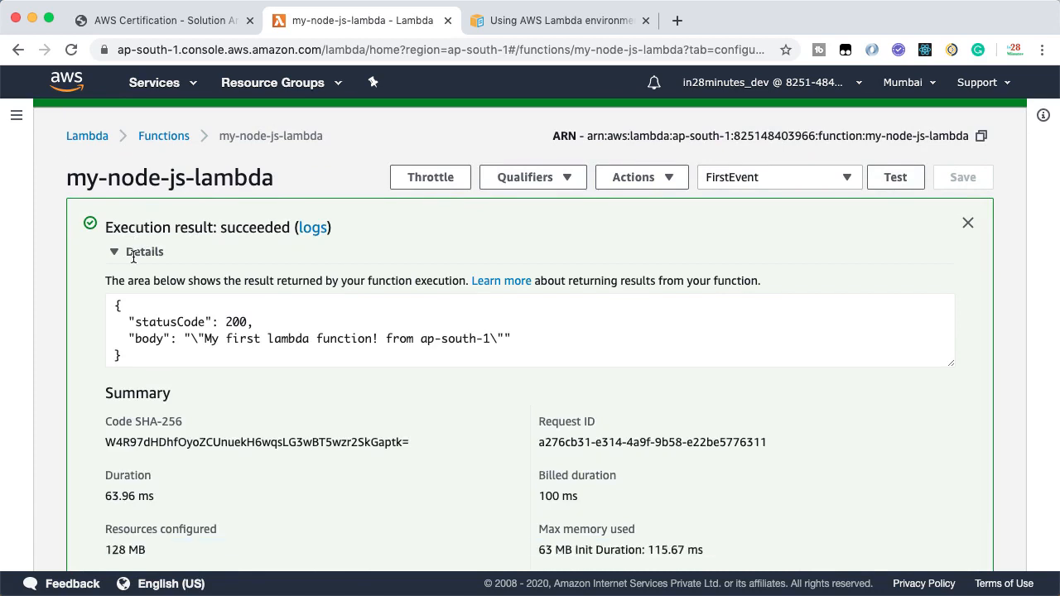
{"action": "scroll", "coordinate": [133, 256], "scroll_direction": "down", "scroll_amount": 3}
{"action": "scroll", "coordinate": [133, 257], "scroll_direction": "down", "scroll_amount": 5}
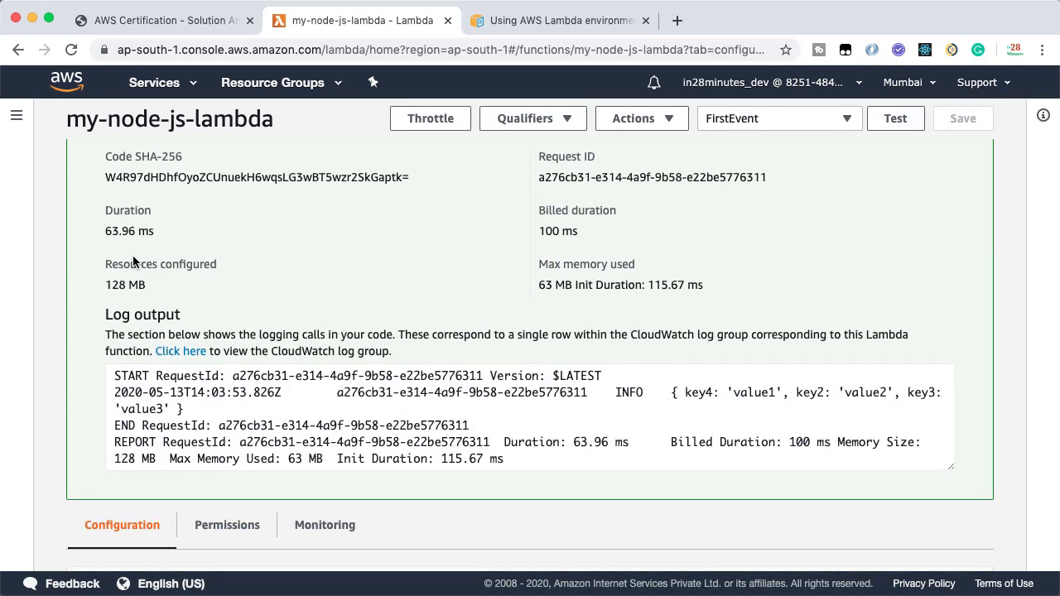
{"action": "scroll", "coordinate": [133, 262], "scroll_direction": "up", "scroll_amount": 3}
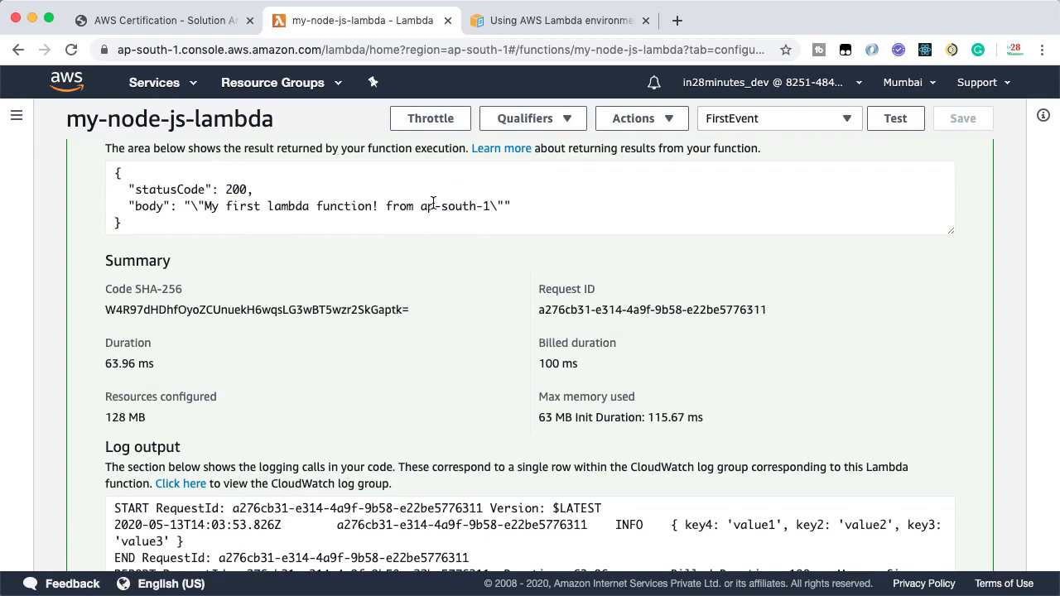
{"action": "scroll", "coordinate": [432, 203], "scroll_direction": "down", "scroll_amount": 10}
Copy the variable name AWS_EXECUTION_ENV from the reserved environment variables in the Lambda documentation.
{"action": "key", "text": "ctrl+Tab"}
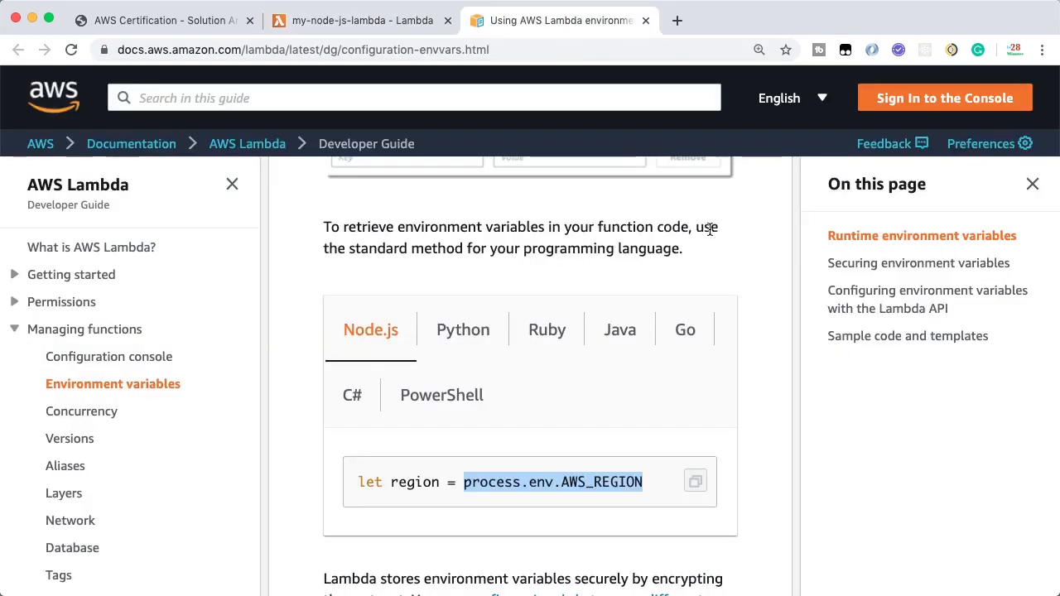
{"action": "scroll", "coordinate": [708, 228], "scroll_direction": "down", "scroll_amount": 10}
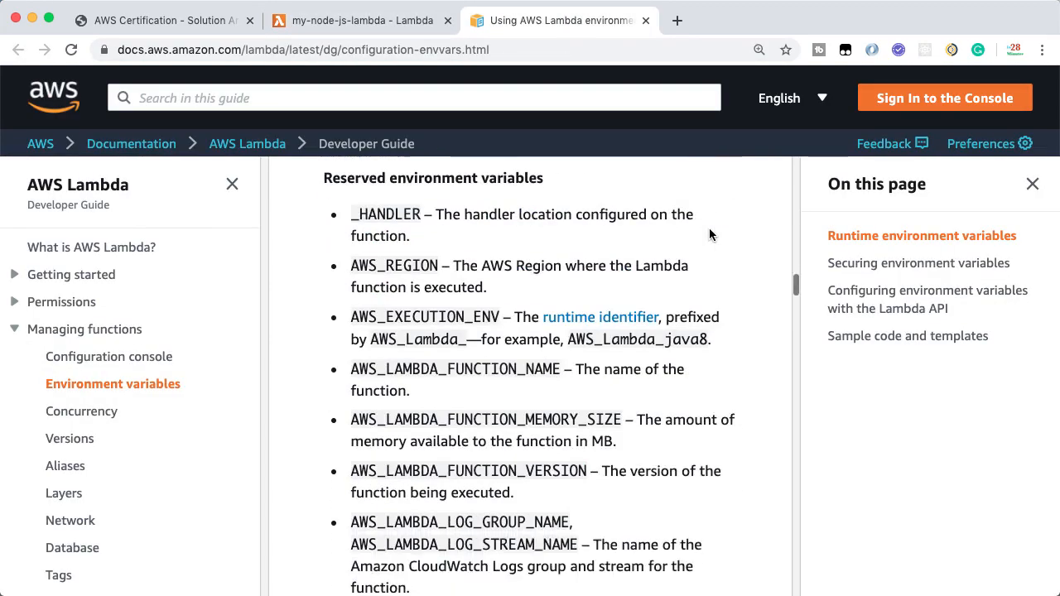
{"action": "scroll", "coordinate": [709, 228], "scroll_direction": "down", "scroll_amount": 1}
{"action": "double_click", "coordinate": [409, 282]}
{"action": "key", "text": "super+c"}
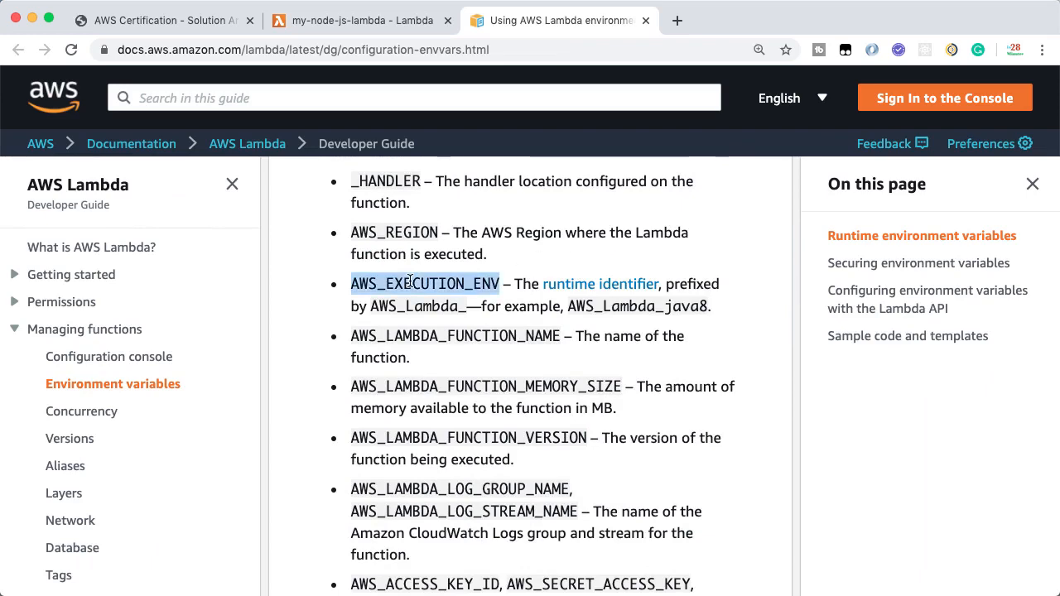
Replace AWS_REGION with AWS_EXECUTION_ENV in the Lambda function's response body, and save and run it with FirstEvent.
{"action": "left_click", "coordinate": [336, 22]}
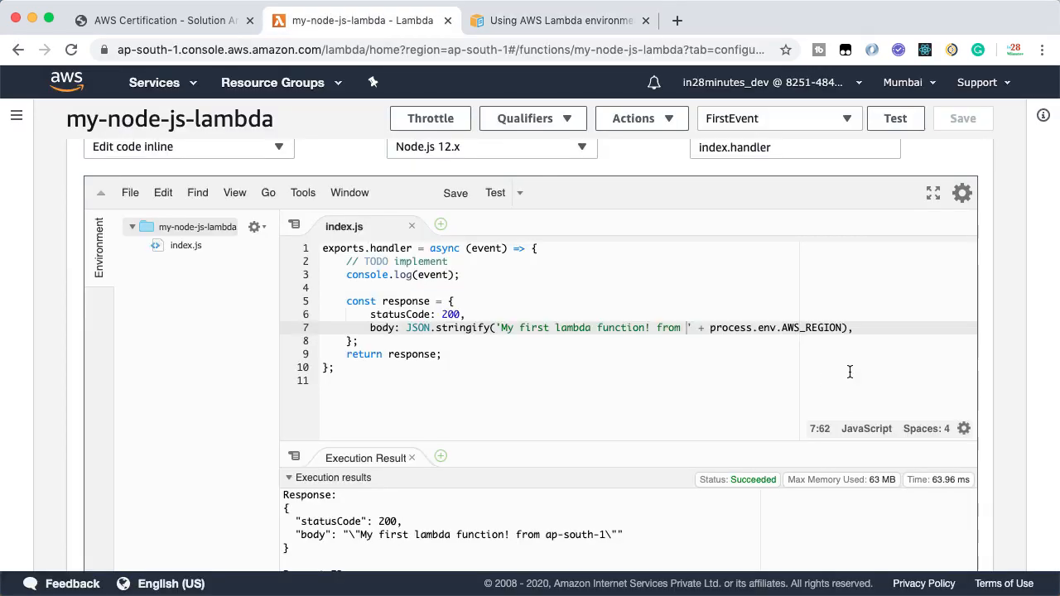
{"action": "double_click", "coordinate": [799, 327]}
{"action": "key", "text": "super+v"}
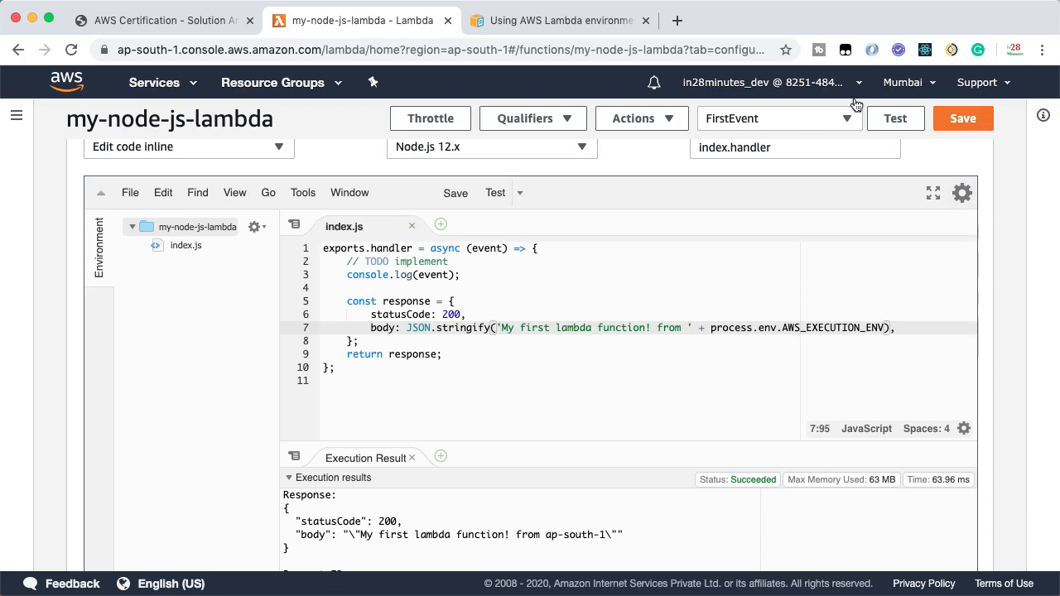
{"action": "left_click", "coordinate": [963, 118]}
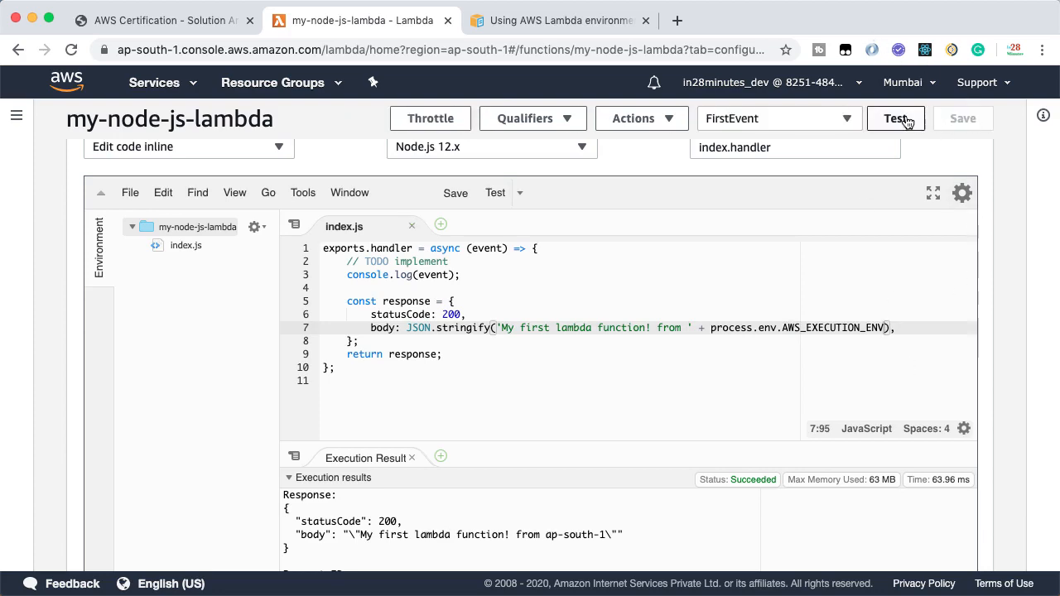
{"action": "left_click", "coordinate": [896, 118]}
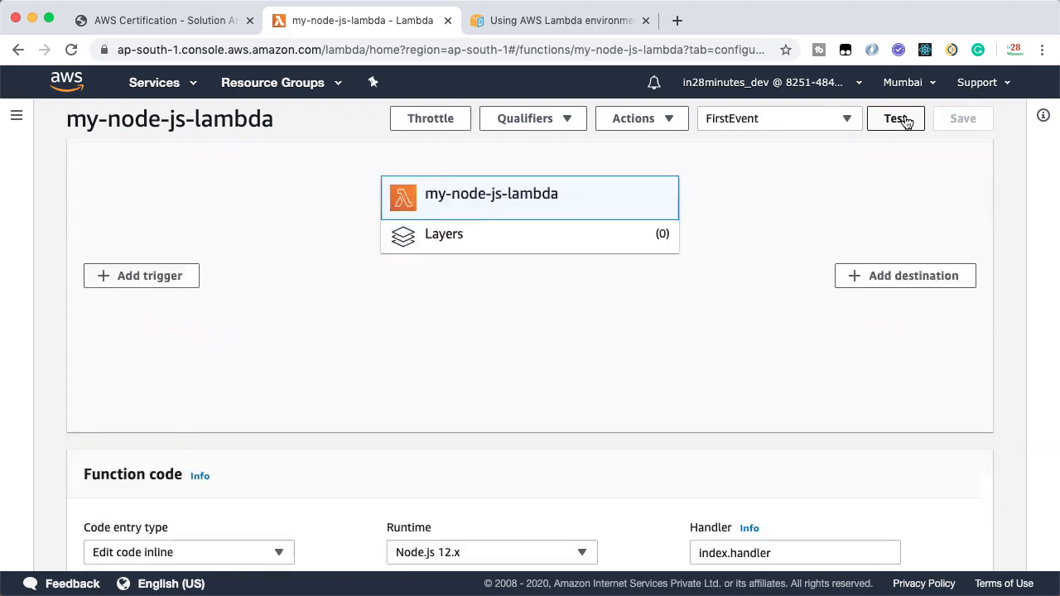
Examine the body returned by the test run and review the remaining reserved environment variables in the Lambda documentation.
{"action": "scroll", "coordinate": [510, 366], "scroll_direction": "up", "scroll_amount": 5}
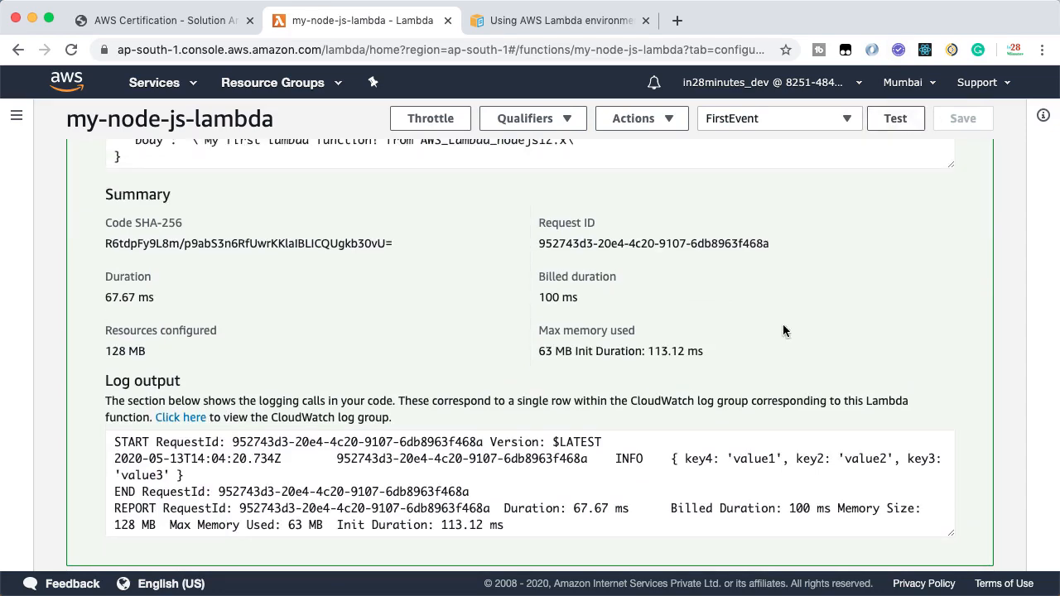
{"action": "scroll", "coordinate": [510, 366], "scroll_direction": "up", "scroll_amount": 1}
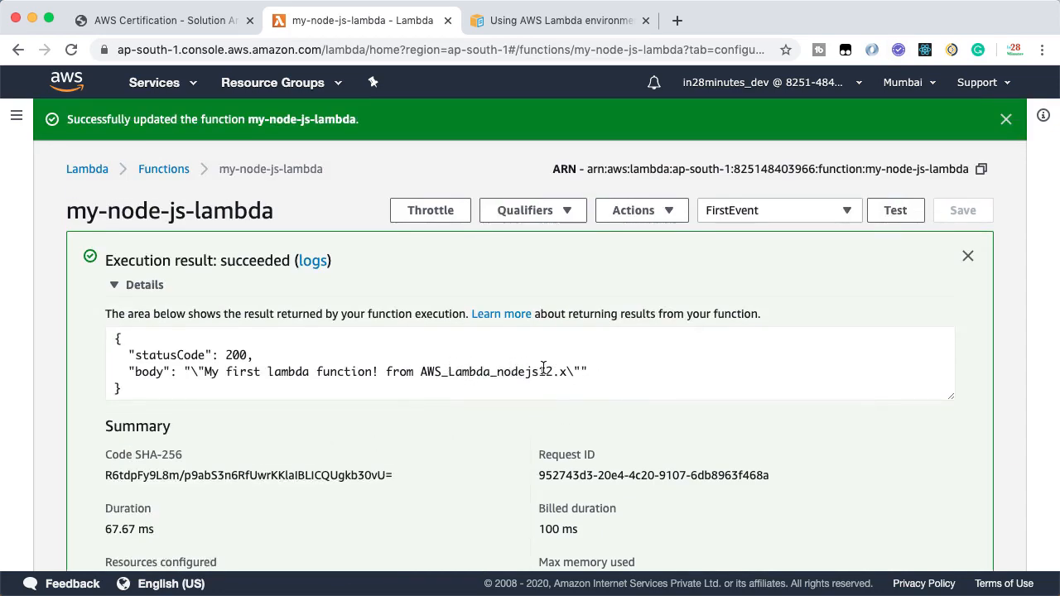
{"action": "left_click", "coordinate": [559, 21]}
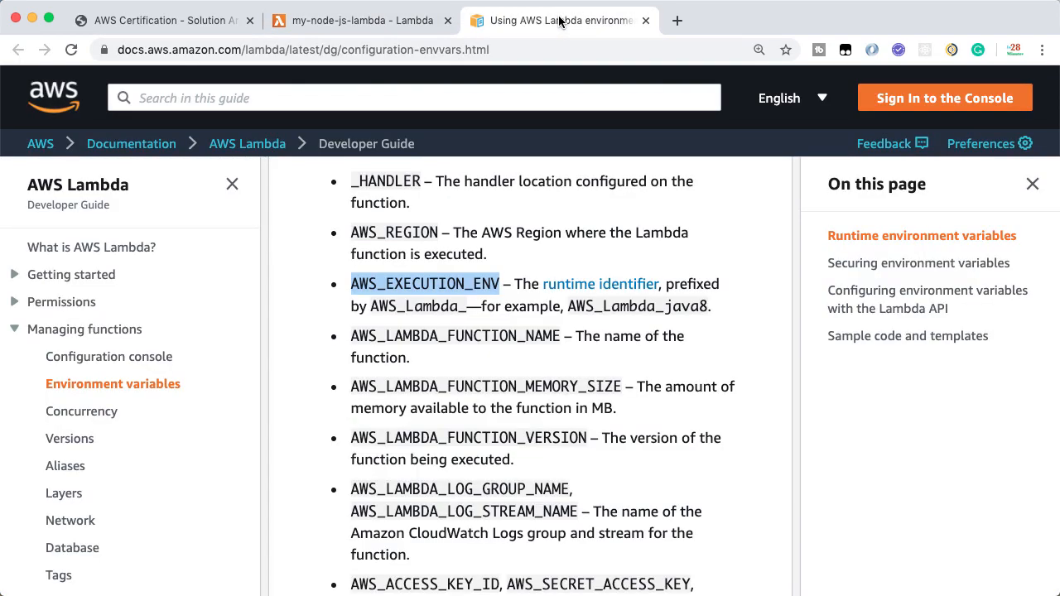
{"action": "scroll", "coordinate": [525, 248], "scroll_direction": "down", "scroll_amount": 1}
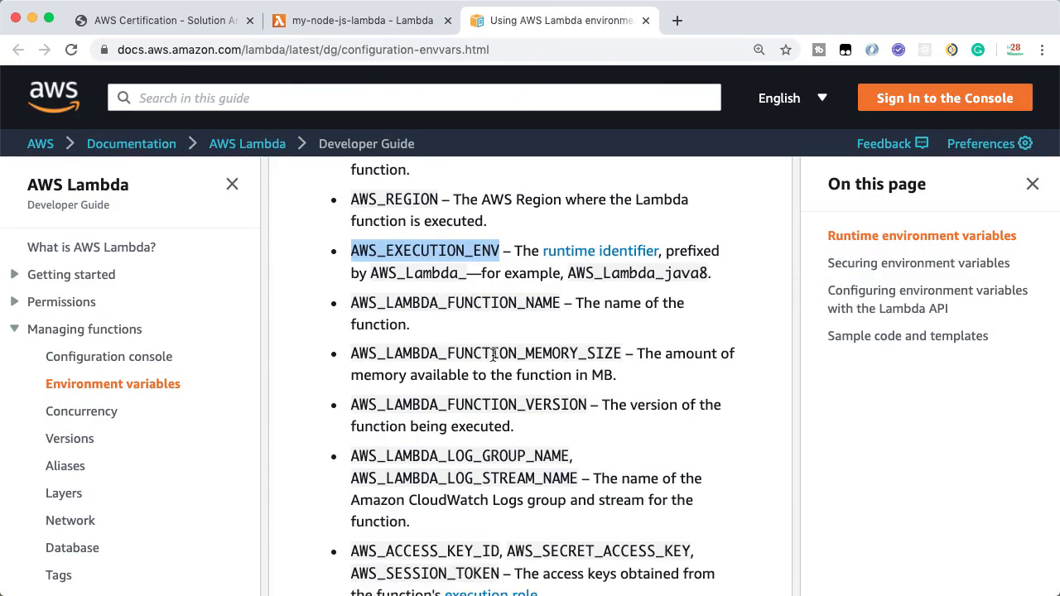
{"action": "scroll", "coordinate": [499, 396], "scroll_direction": "down", "scroll_amount": 3}
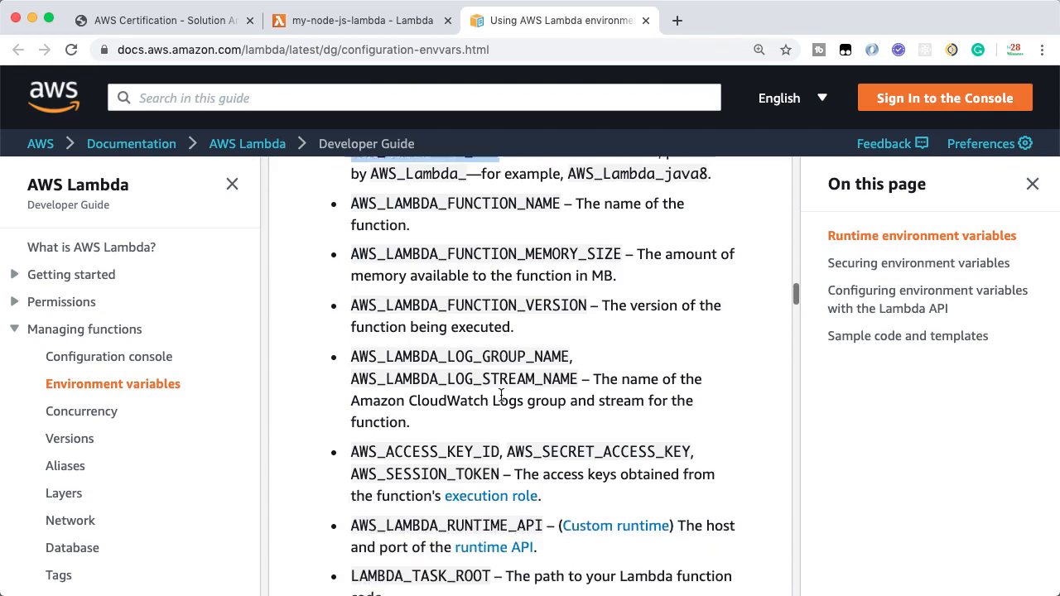
{"action": "scroll", "coordinate": [501, 396], "scroll_direction": "down", "scroll_amount": 5}
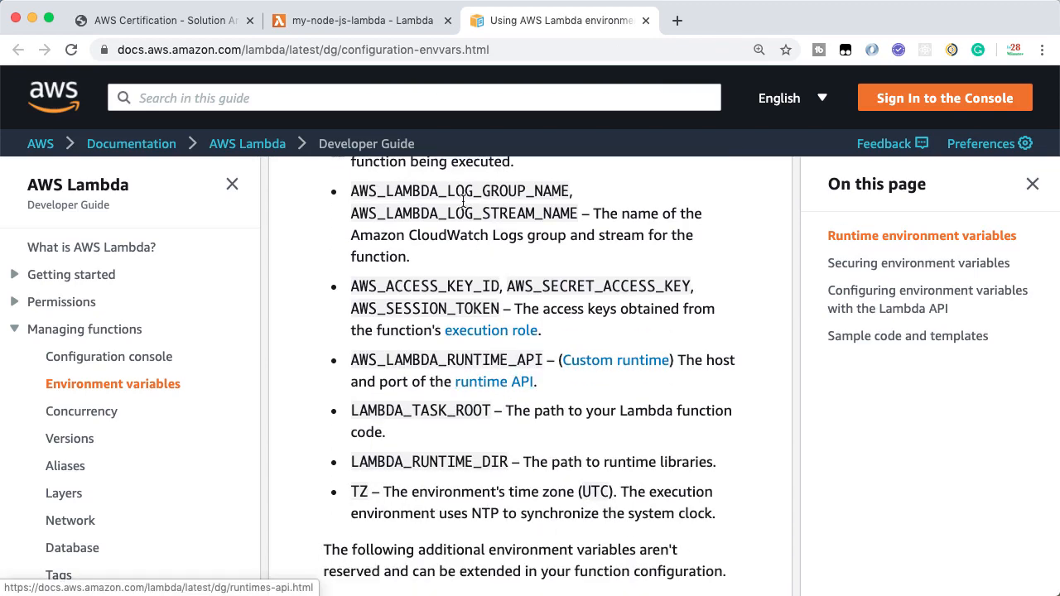
Copy the key ENVIRONMENT from the environment variables of my-node-js-lambda in the Lambda console.
{"action": "left_click", "coordinate": [333, 25]}
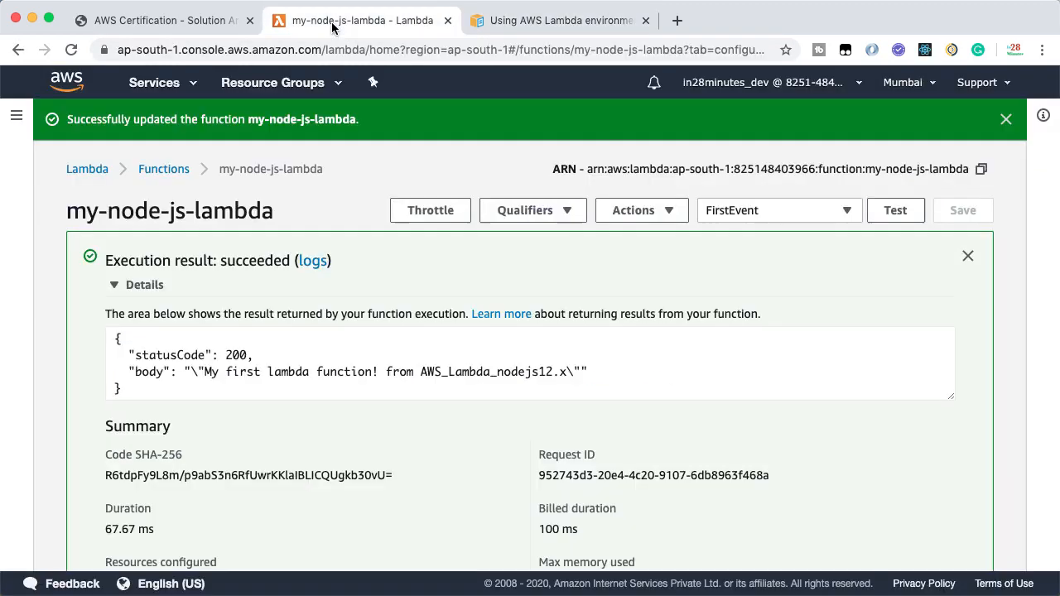
{"action": "scroll", "coordinate": [617, 312], "scroll_direction": "down", "scroll_amount": 10}
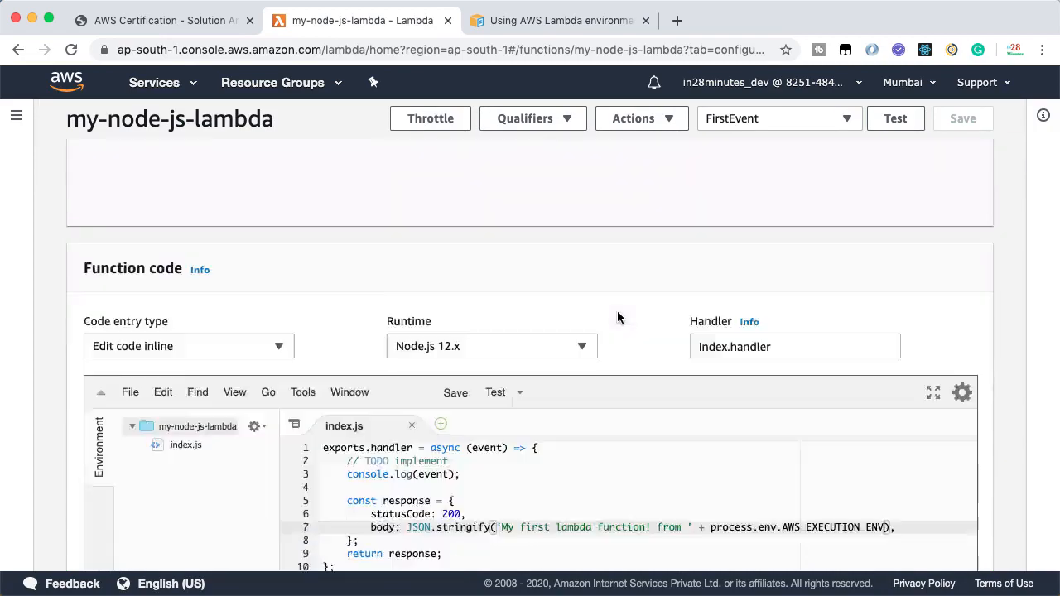
{"action": "scroll", "coordinate": [617, 317], "scroll_direction": "down", "scroll_amount": 10}
{"action": "scroll", "coordinate": [616, 317], "scroll_direction": "down", "scroll_amount": 2}
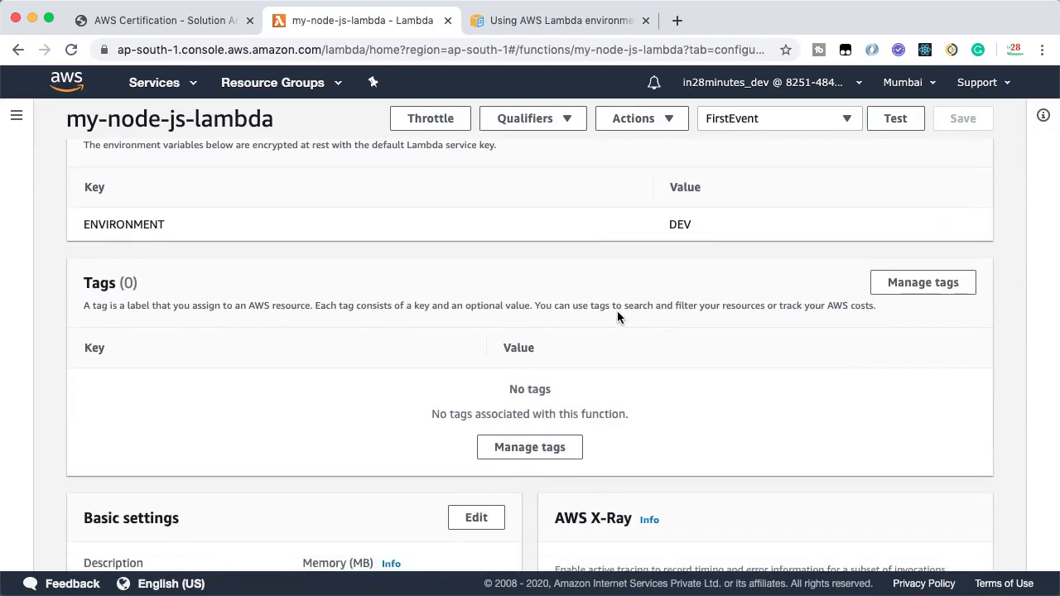
{"action": "scroll", "coordinate": [617, 317], "scroll_direction": "up", "scroll_amount": 3}
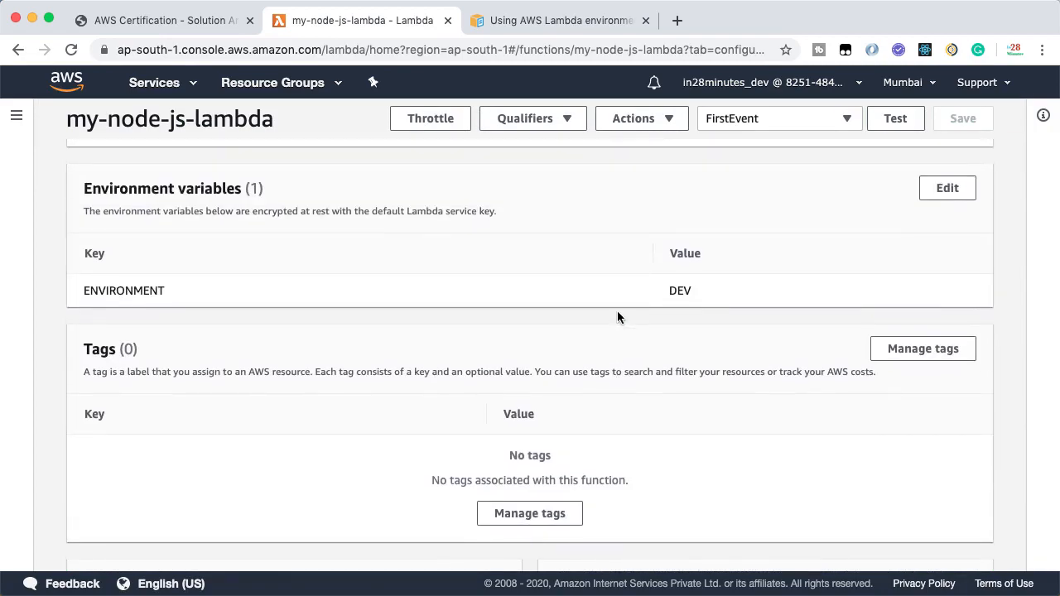
{"action": "double_click", "coordinate": [117, 287]}
{"action": "key", "text": "super+c"}
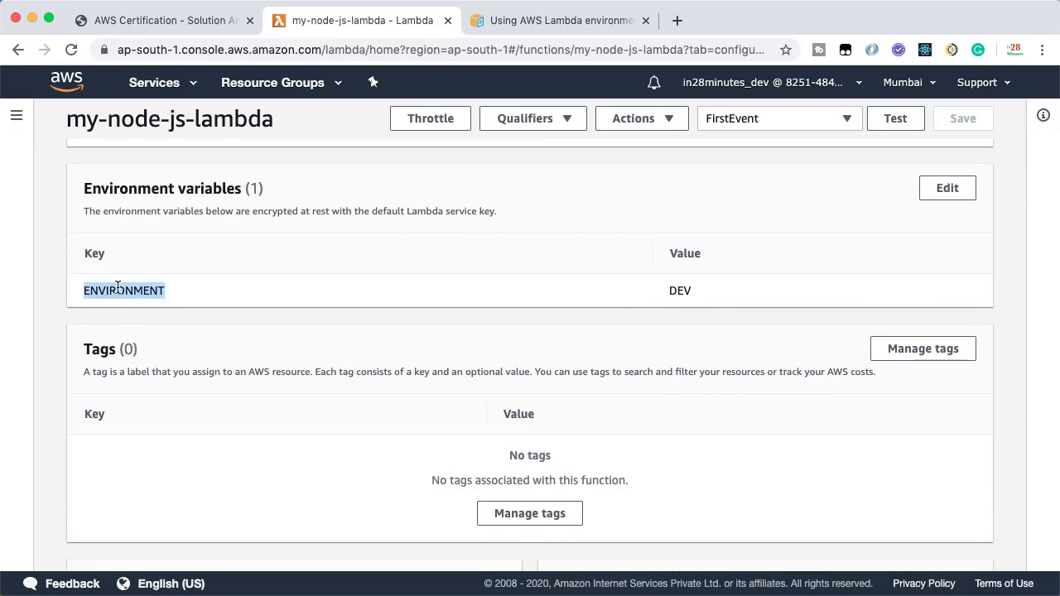
Replace AWS_EXECUTION_ENV with ENVIRONMENT after process.env in the response body of index.js.
{"action": "scroll", "coordinate": [665, 317], "scroll_direction": "up", "scroll_amount": 10}
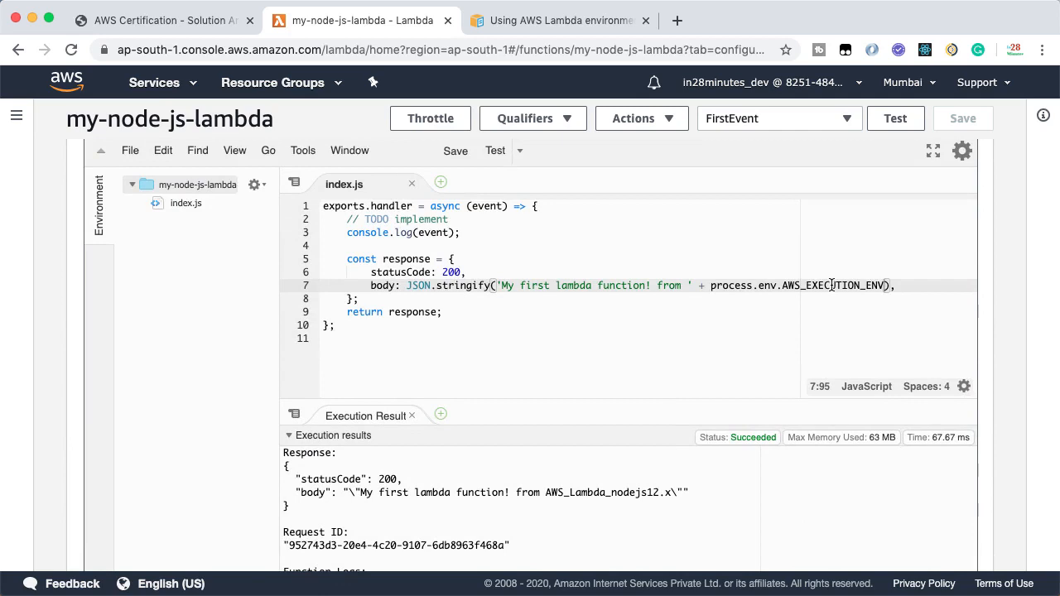
{"action": "double_click", "coordinate": [832, 285]}
{"action": "key", "text": "super+v"}
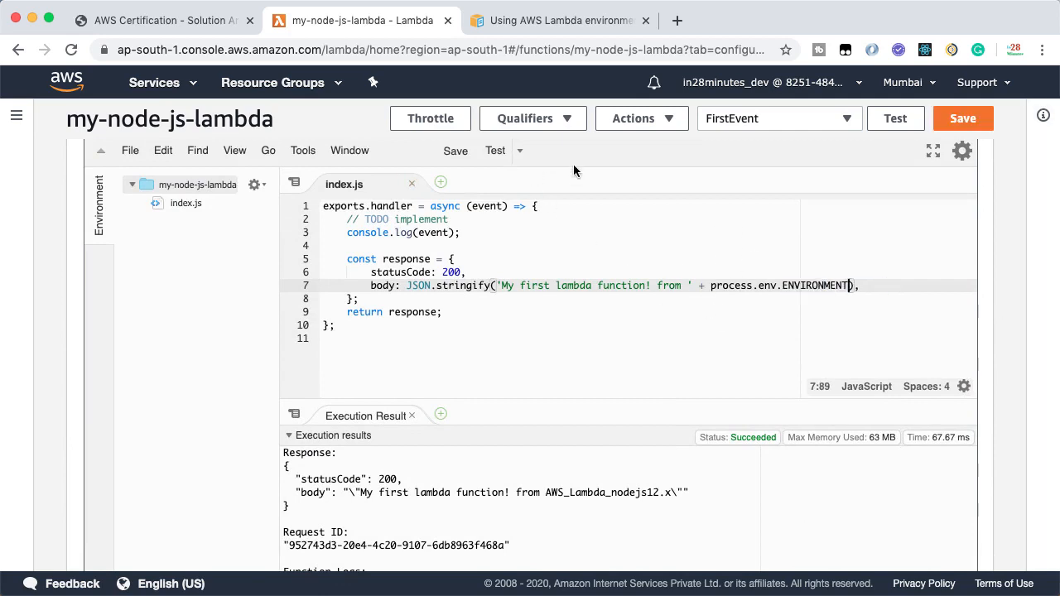
Look up the Java example for retrieving environment variables in function code in the Lambda documentation.
{"action": "left_click", "coordinate": [587, 20]}
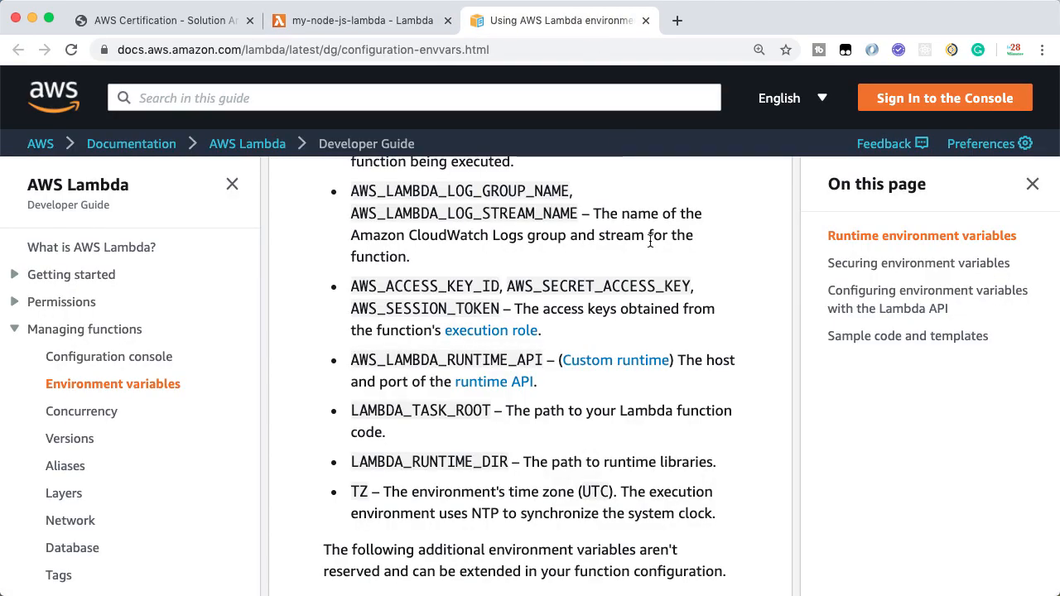
{"action": "scroll", "coordinate": [650, 240], "scroll_direction": "up", "scroll_amount": 10}
{"action": "scroll", "coordinate": [651, 241], "scroll_direction": "up", "scroll_amount": 3}
{"action": "scroll", "coordinate": [650, 243], "scroll_direction": "down", "scroll_amount": 4}
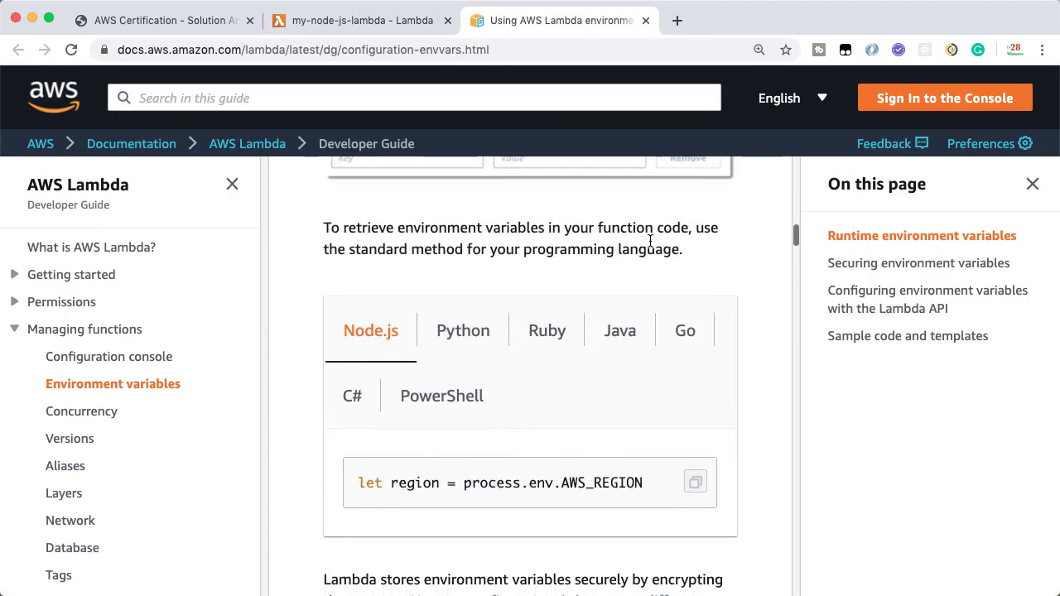
{"action": "left_click", "coordinate": [622, 299]}
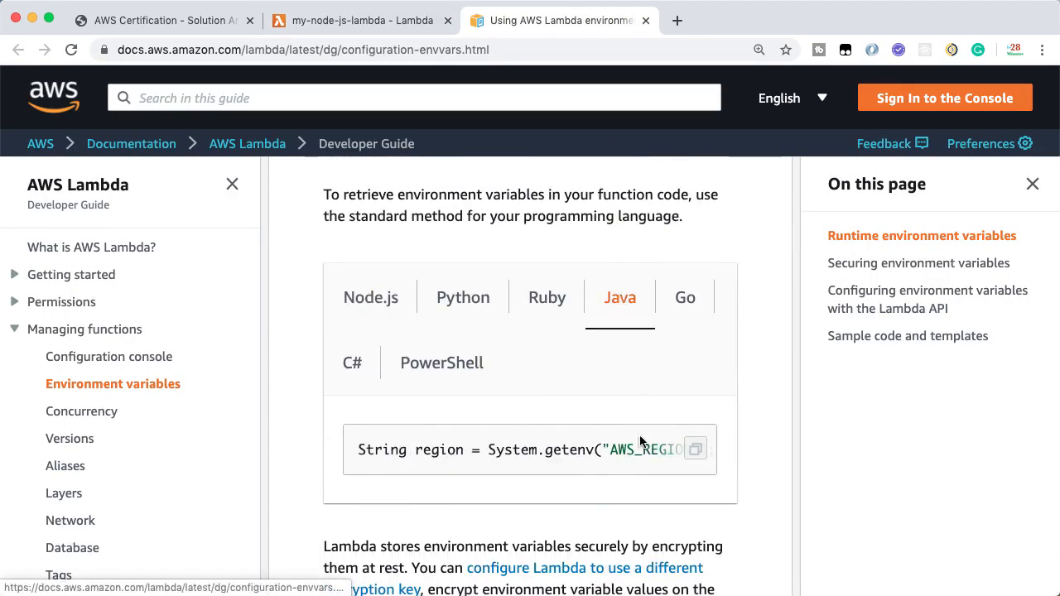
{"action": "left_click_drag", "start_coordinate": [490, 449], "coordinate": [658, 449]}
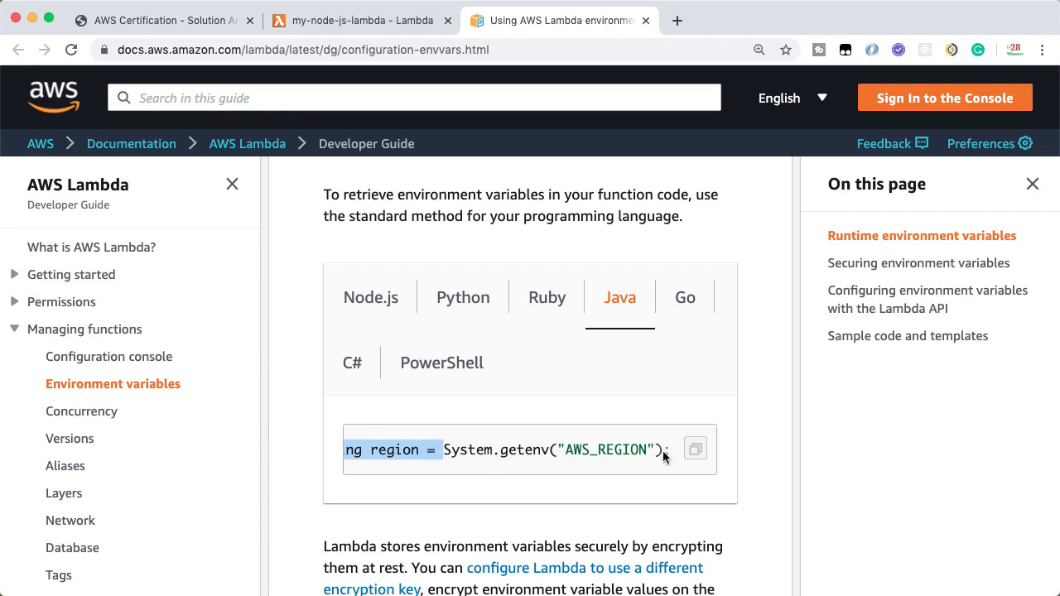
Return to the Lambda console, save my-node-js-lambda and run it with FirstEvent.
{"action": "left_click", "coordinate": [337, 27]}
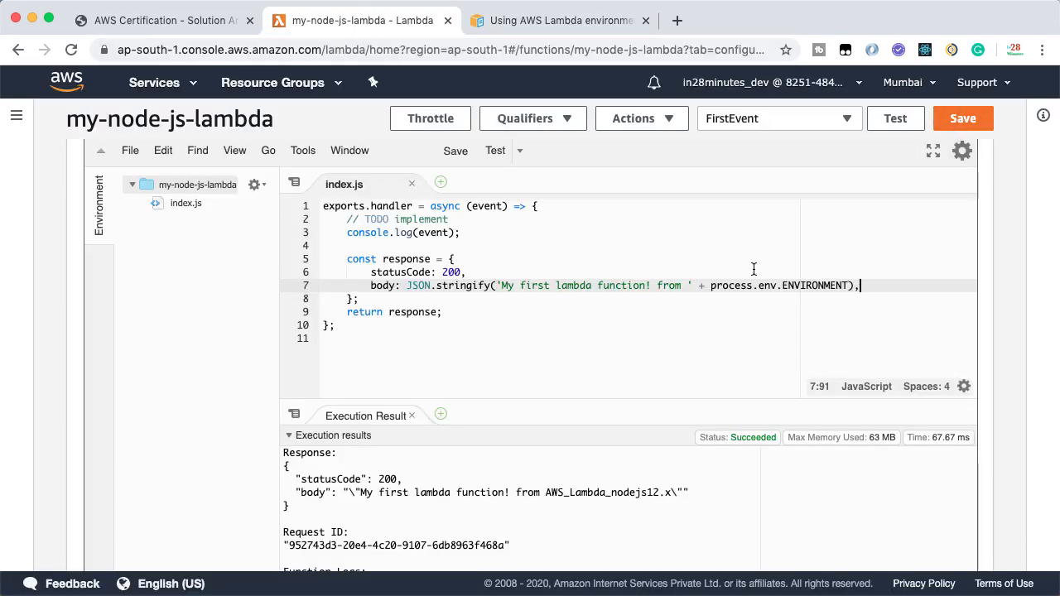
{"action": "left_click", "coordinate": [969, 122]}
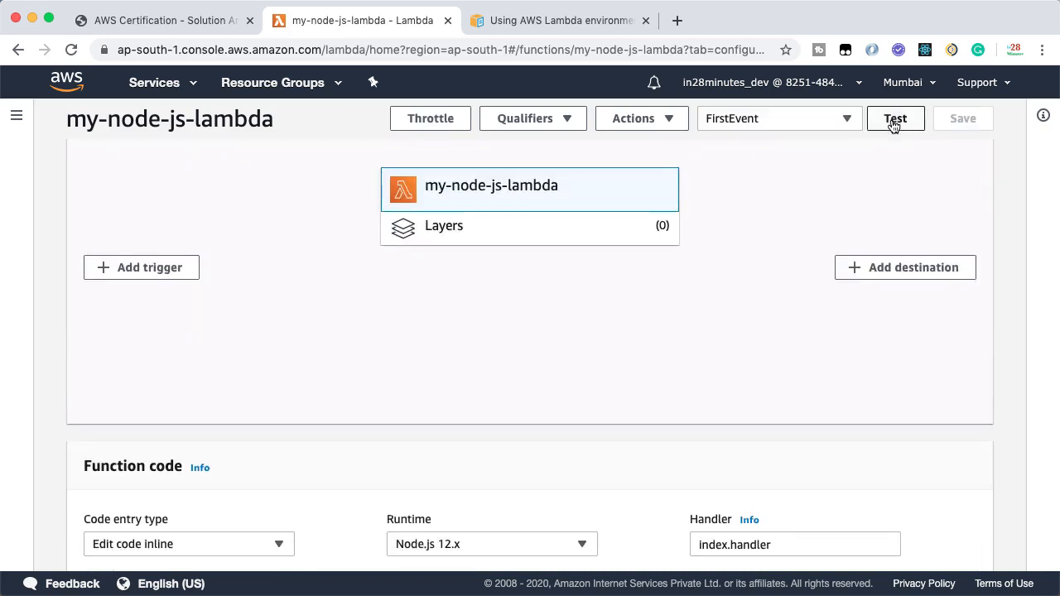
{"action": "left_click", "coordinate": [893, 122]}
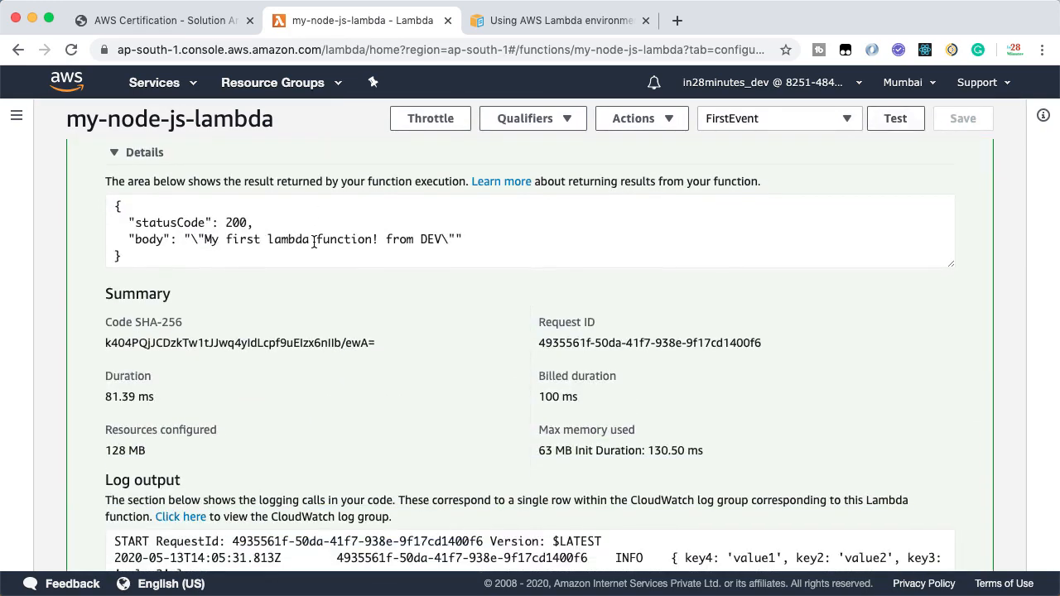
Review the code in index.js and the function's environment variables, tags and basic settings.
{"action": "scroll", "coordinate": [441, 246], "scroll_direction": "up", "scroll_amount": 10}
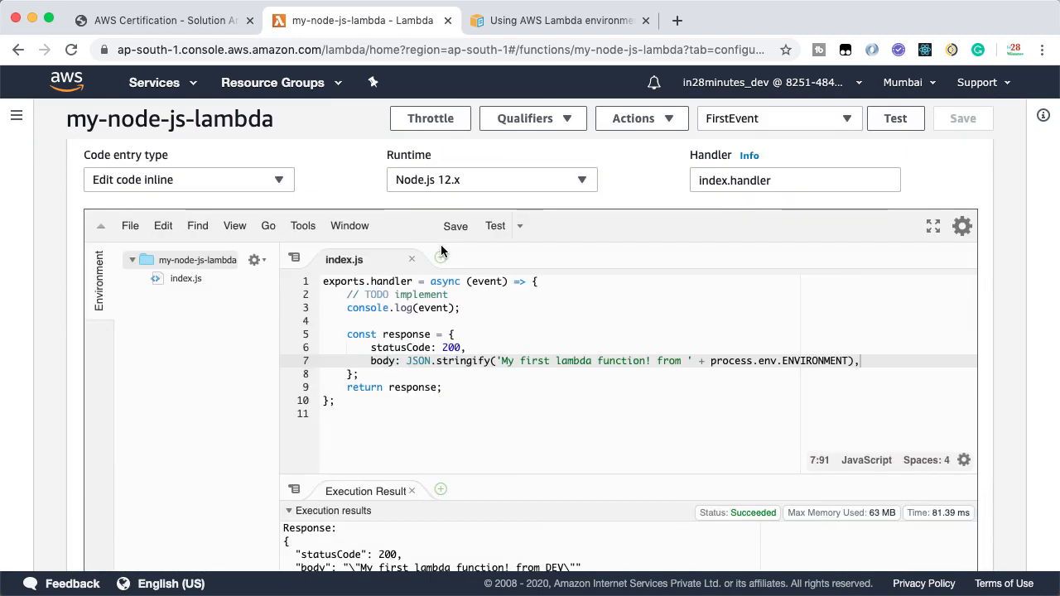
{"action": "scroll", "coordinate": [442, 251], "scroll_direction": "down", "scroll_amount": 5}
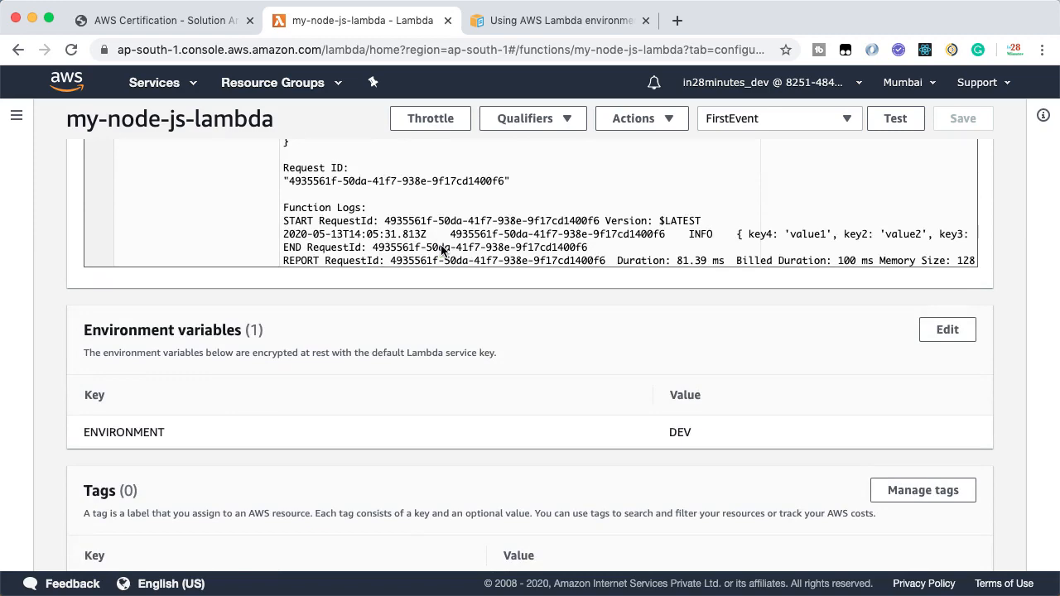
{"action": "scroll", "coordinate": [442, 249], "scroll_direction": "down", "scroll_amount": 5}
{"action": "scroll", "coordinate": [441, 250], "scroll_direction": "up", "scroll_amount": 3}
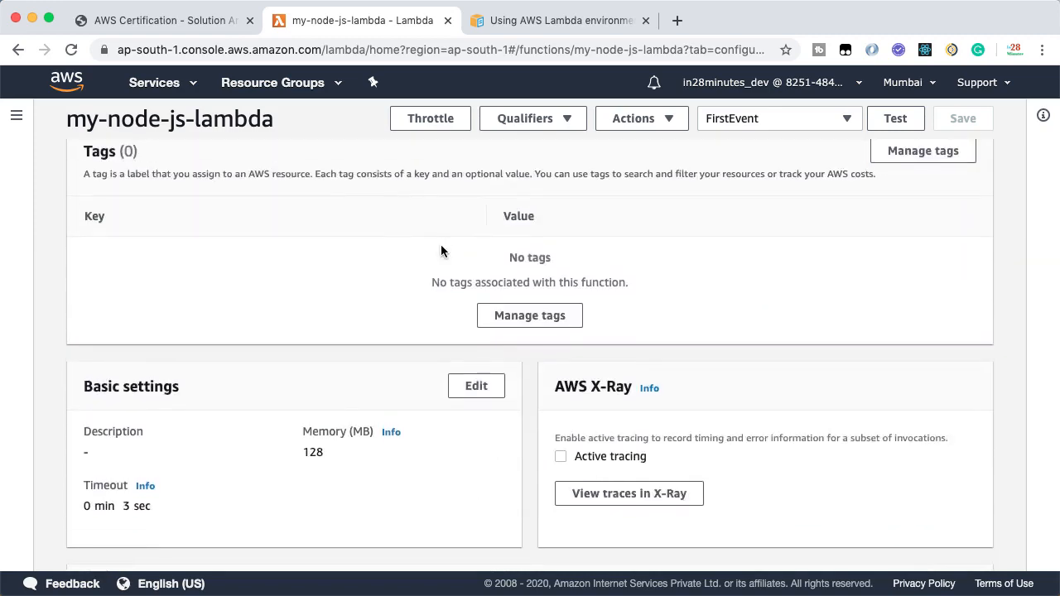